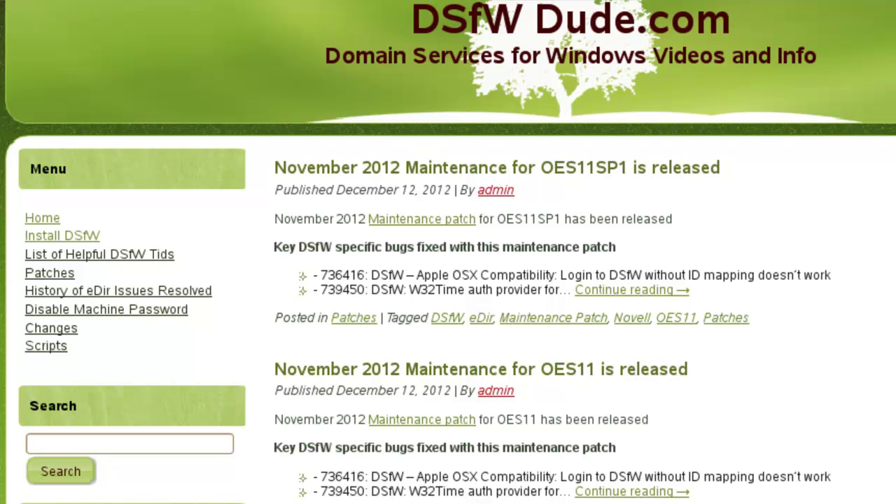
Open the Install DSfW page, zoom in, and open the 'Prepare to Install OES11 DSfW' post
click(78, 236)
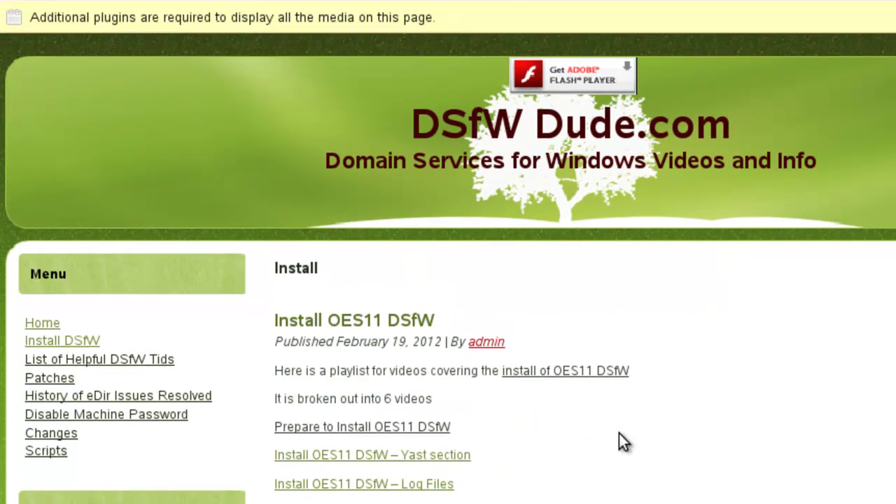
scroll(793, 273, down, 4)
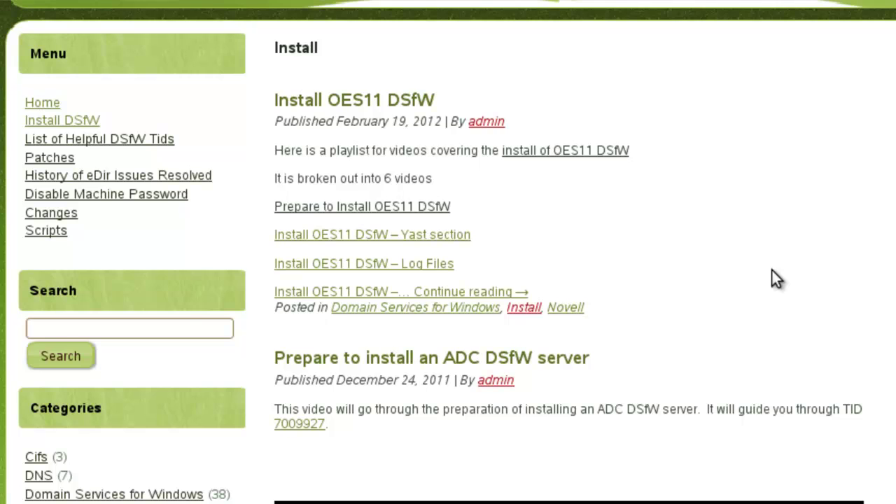
key(ctrl+plus)
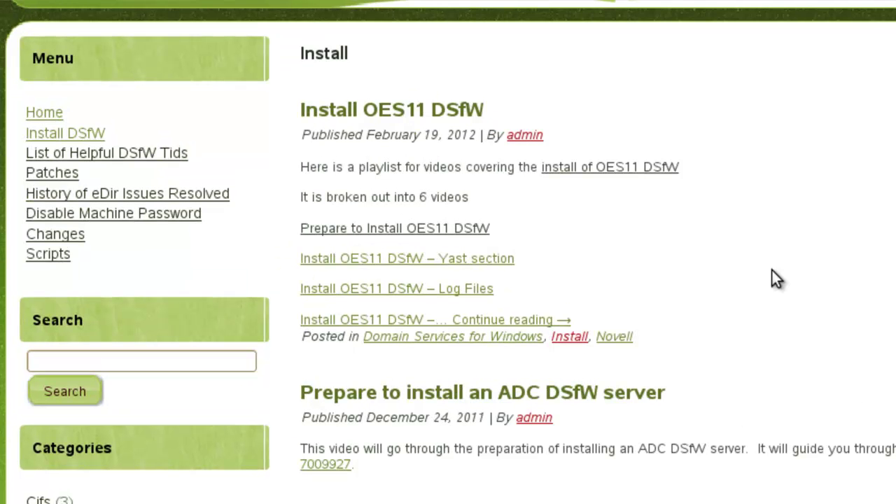
click(415, 236)
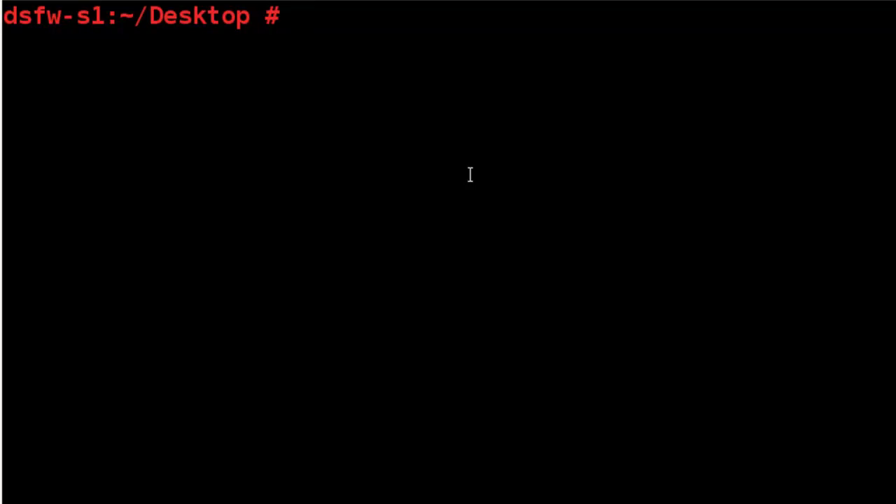
Run 'nmblookup dsfw' in the terminal; it reports the name was not found
text(nmblook)
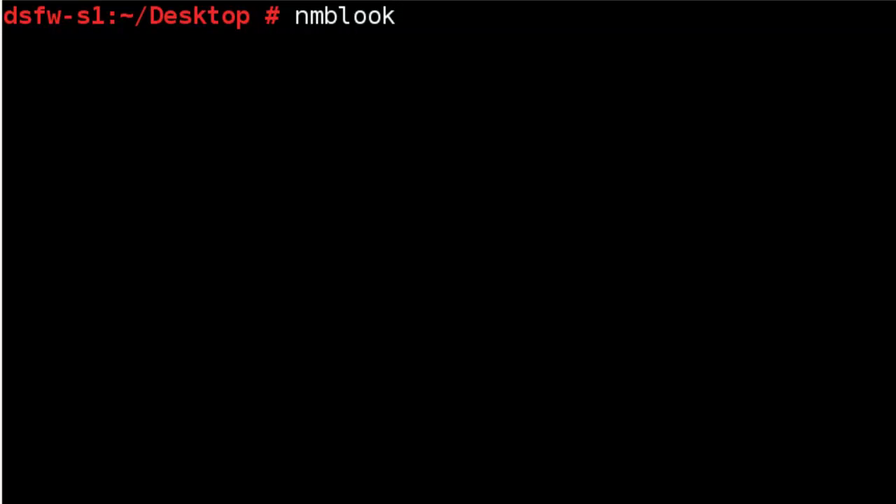
text( dsfw)
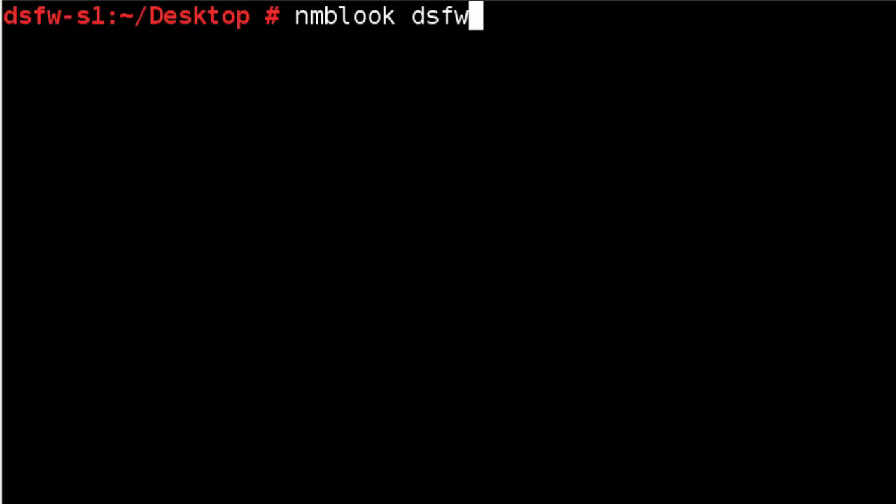
key(BackSpace)
key(BackSpace)
key(BackSpace)
key(BackSpace)
key(BackSpace)
key(BackSpace)
text(k)
key(Tab)
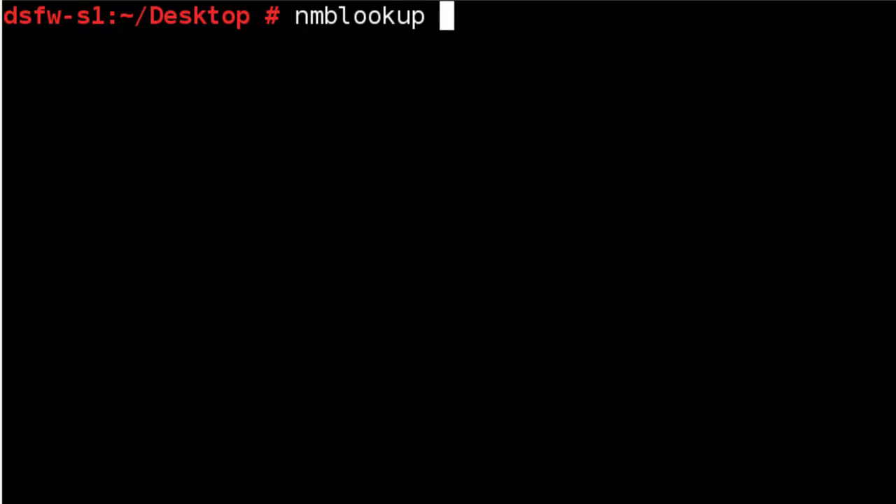
text(dsfw)
key(Return)
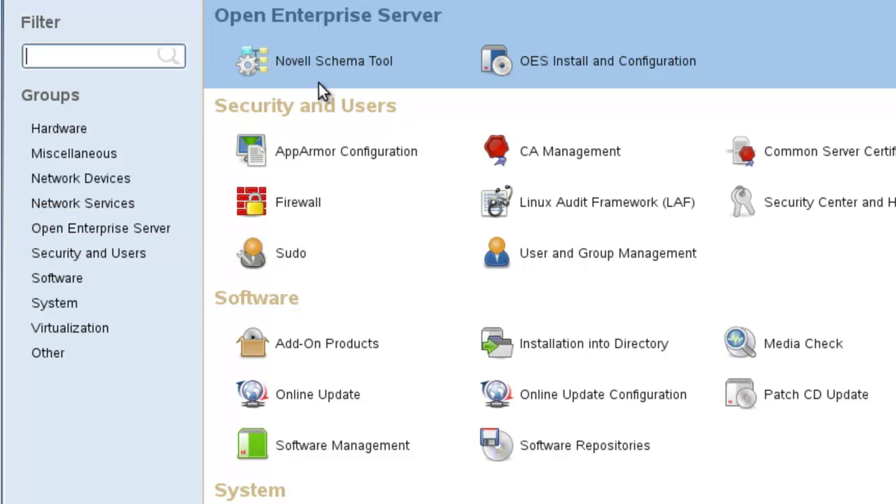
In Novell Schema Tool, select Novell Domain Services for Windows and start the schema extension
click(329, 64)
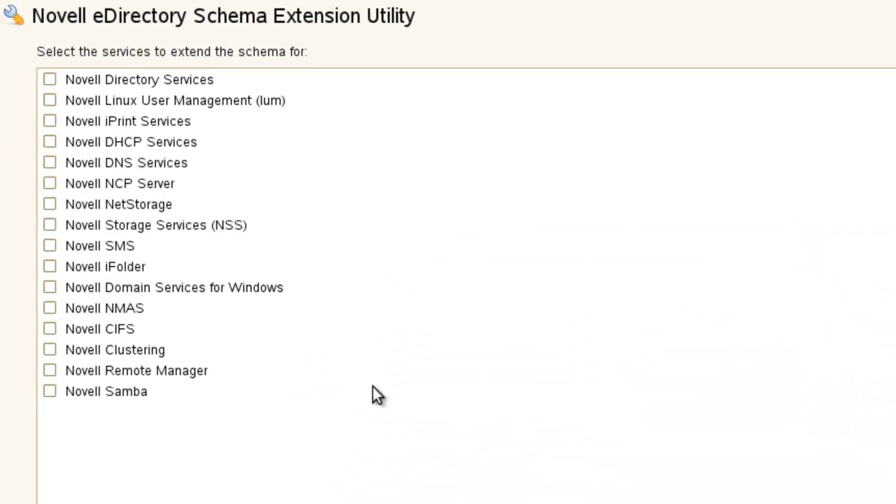
click(51, 288)
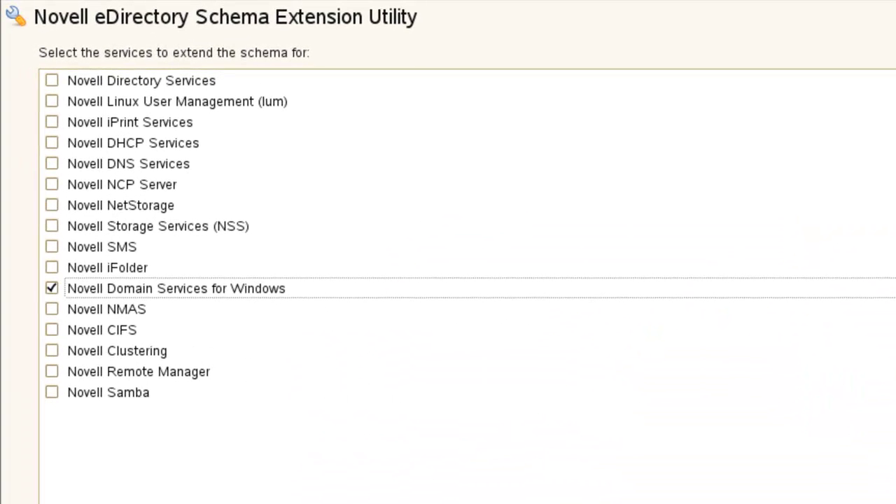
key(Return)
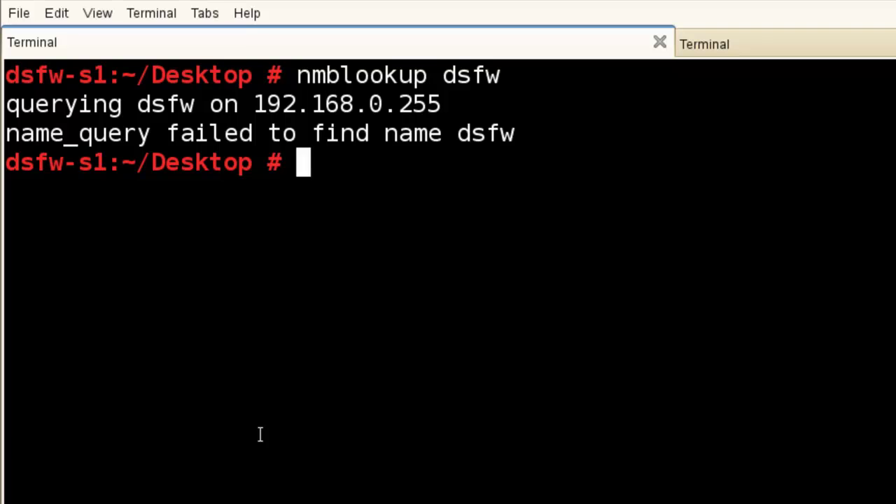
Follow /var/opt/novell/eDirectory/log/oes_schema.log with tailf, then switch back to Firefox
text(tailf)
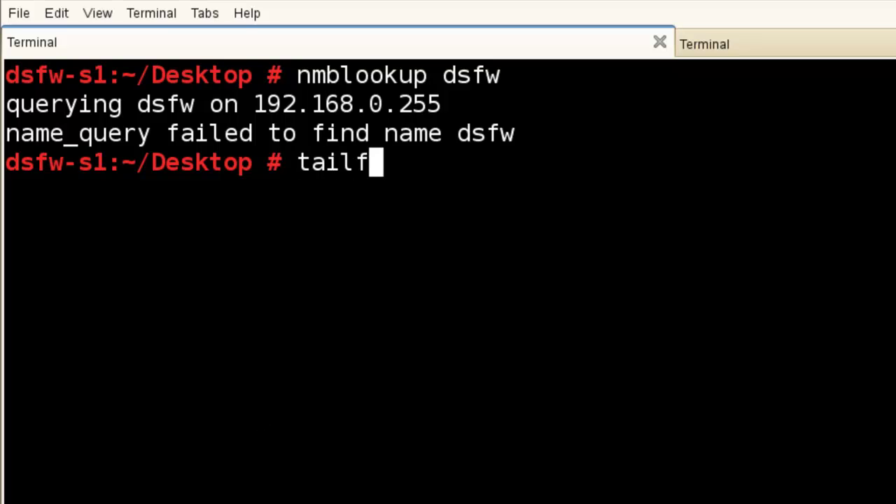
text( /var/opt/novell/)
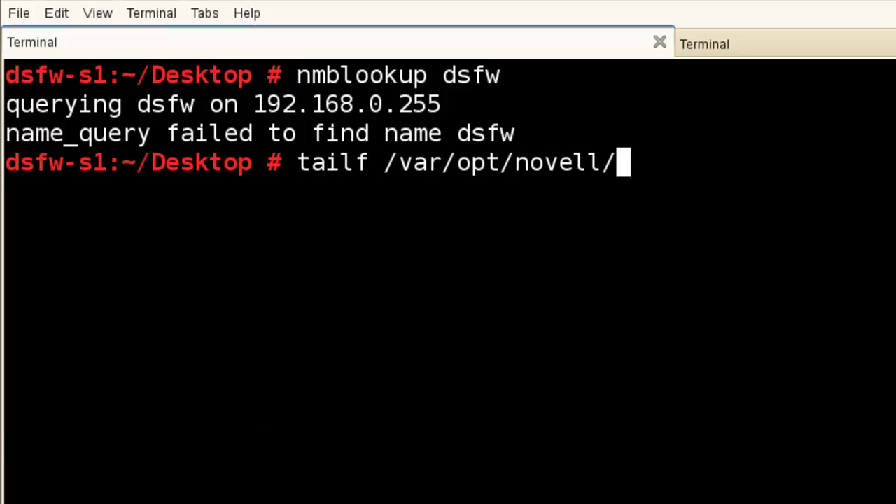
text(eDirectory/log/)
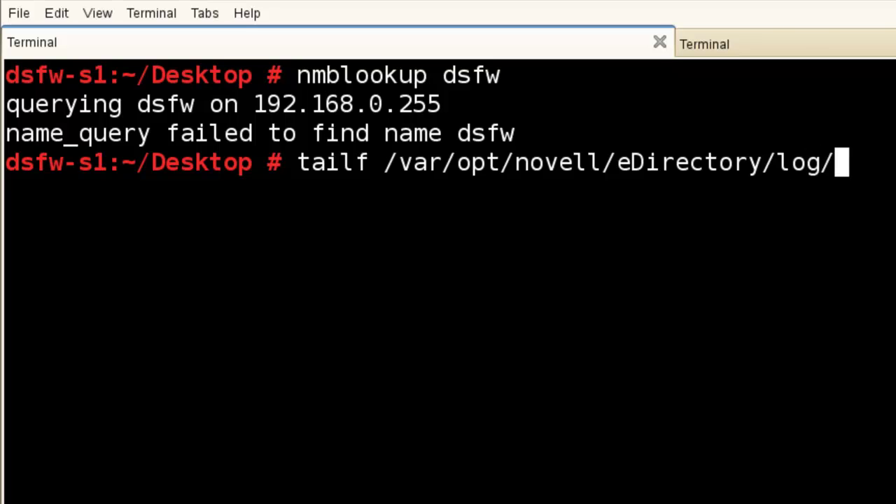
text(oes_schema.log)
key(Return)
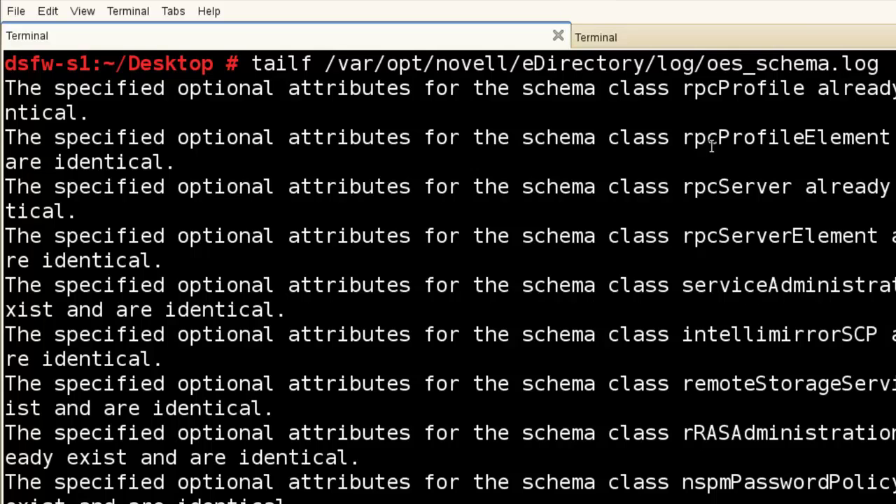
key(alt+Tab)
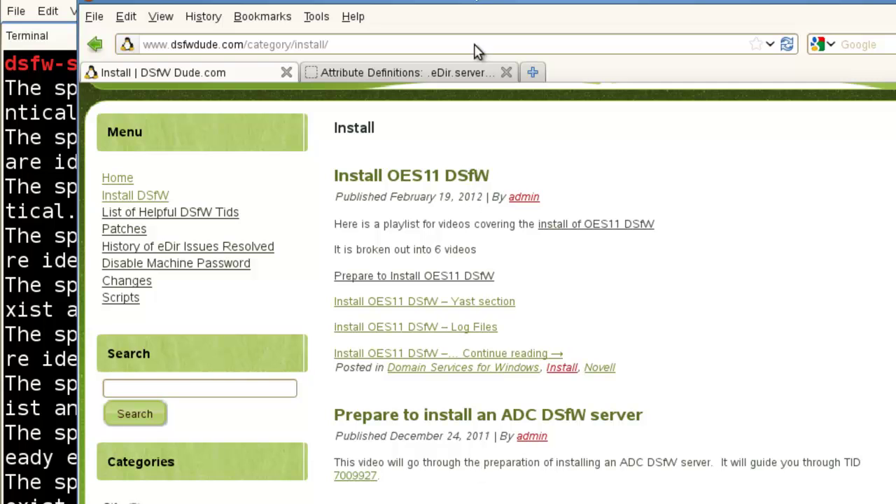
On iMonitor's Attribute Definitions page, highlight accountExpires and its Integer64 syntax
click(442, 73)
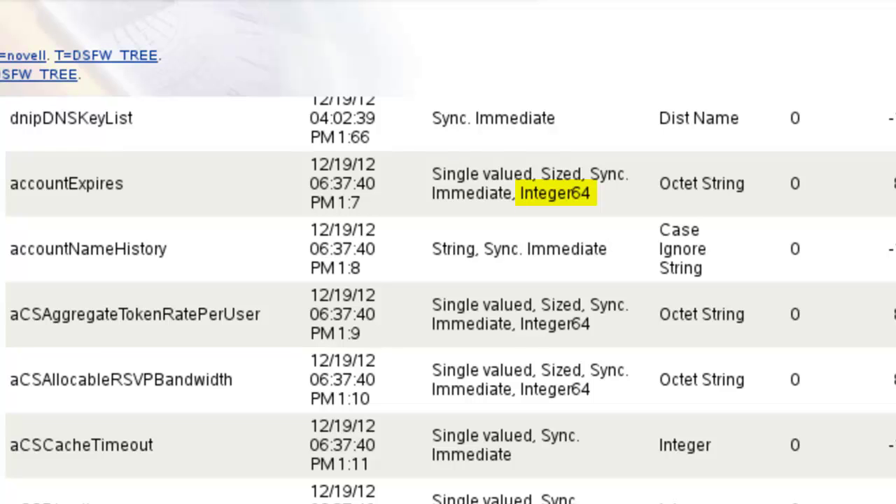
double_click(550, 195)
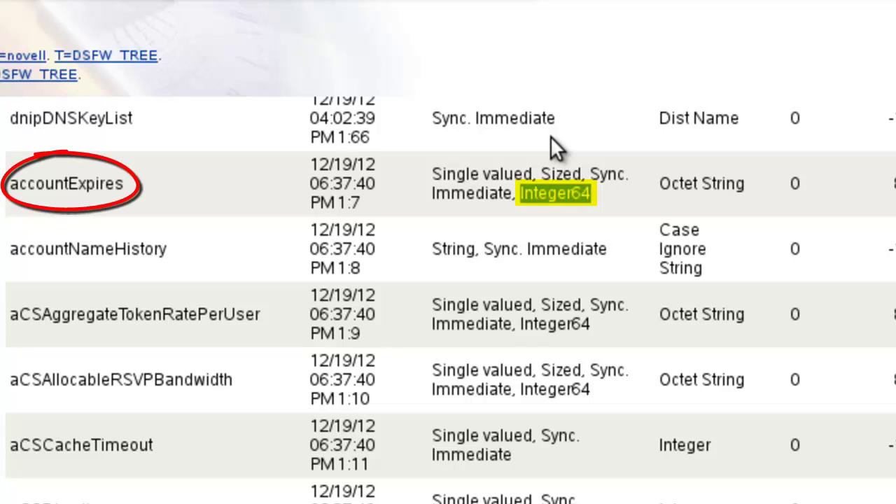
double_click(74, 184)
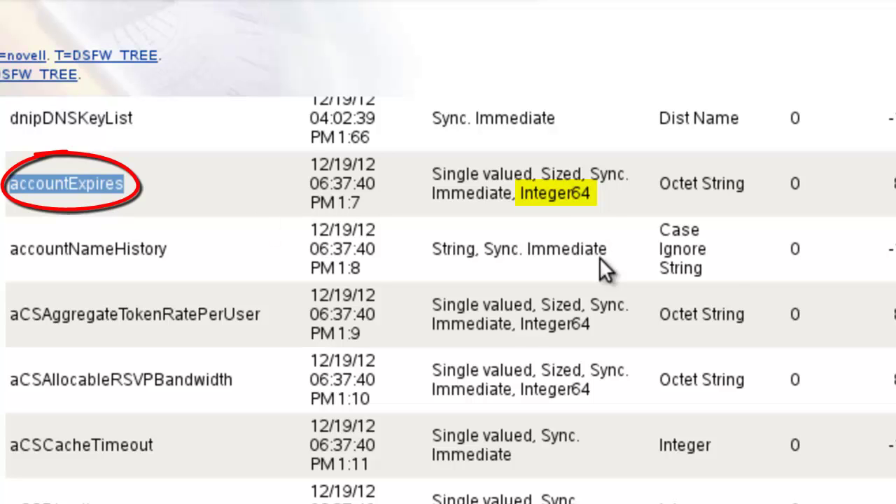
double_click(561, 196)
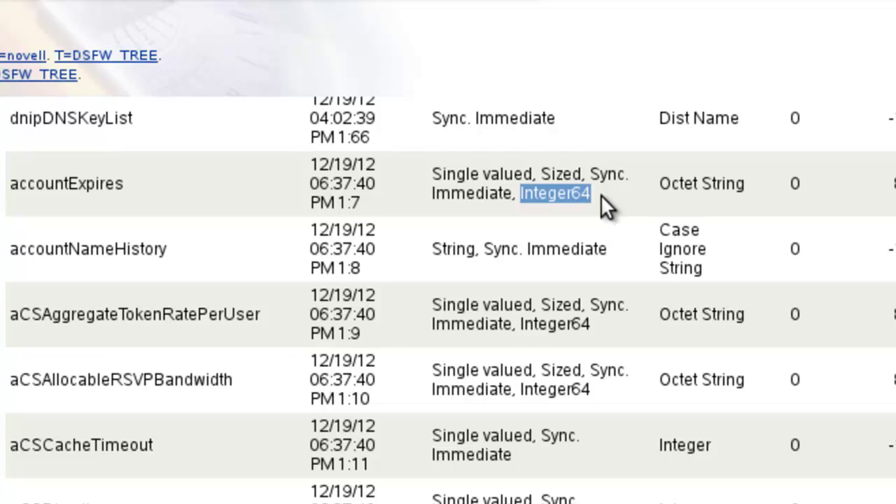
click(568, 322)
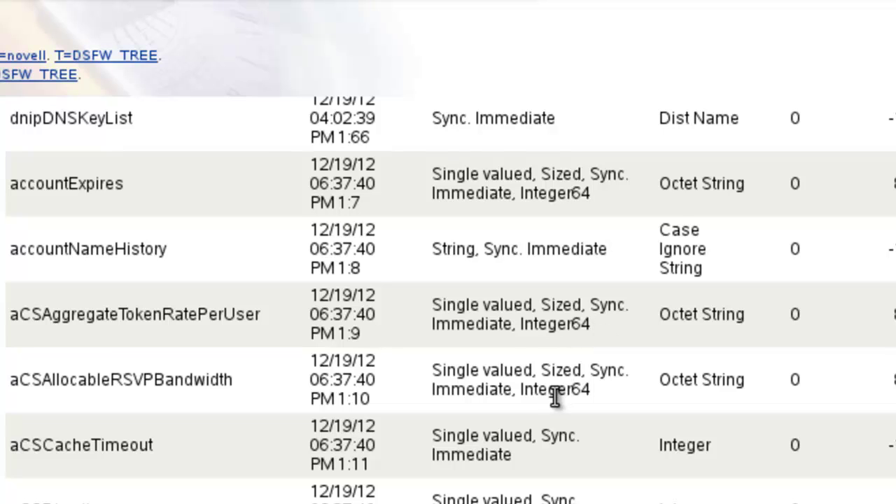
double_click(556, 390)
double_click(561, 324)
double_click(558, 194)
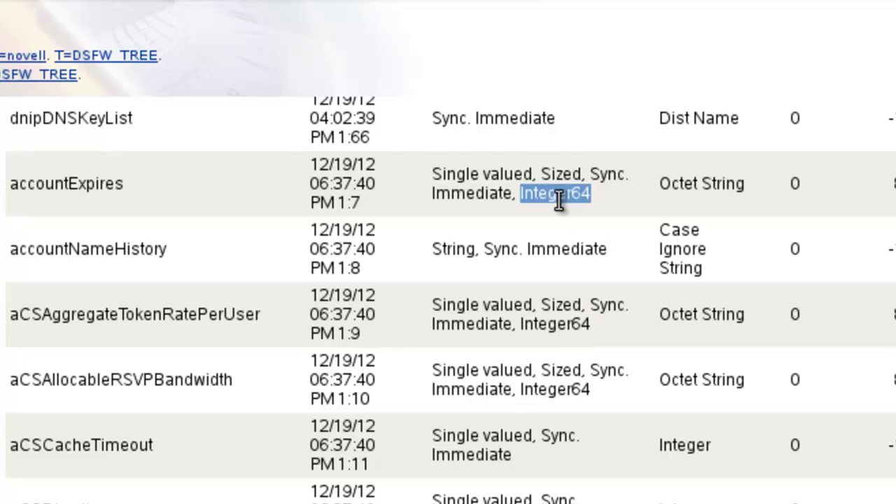
click(622, 197)
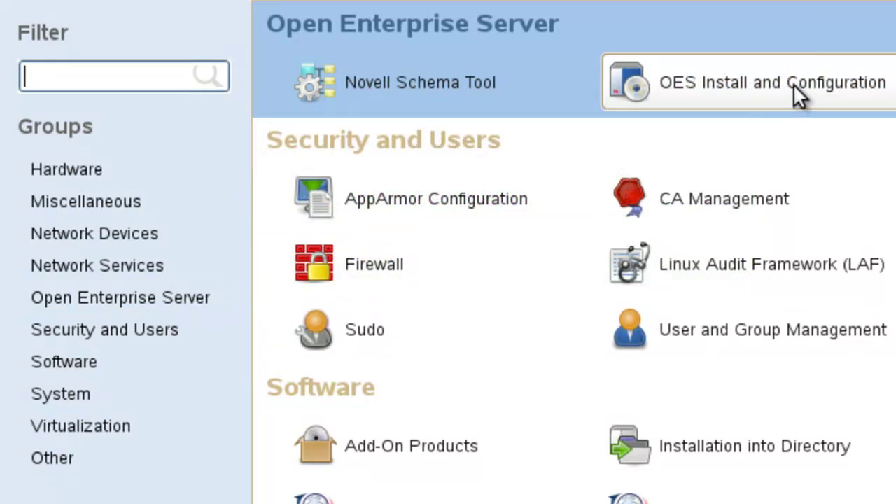
In OES Install and Configuration, tick the Novell Domain Services for Windows pattern
click(793, 85)
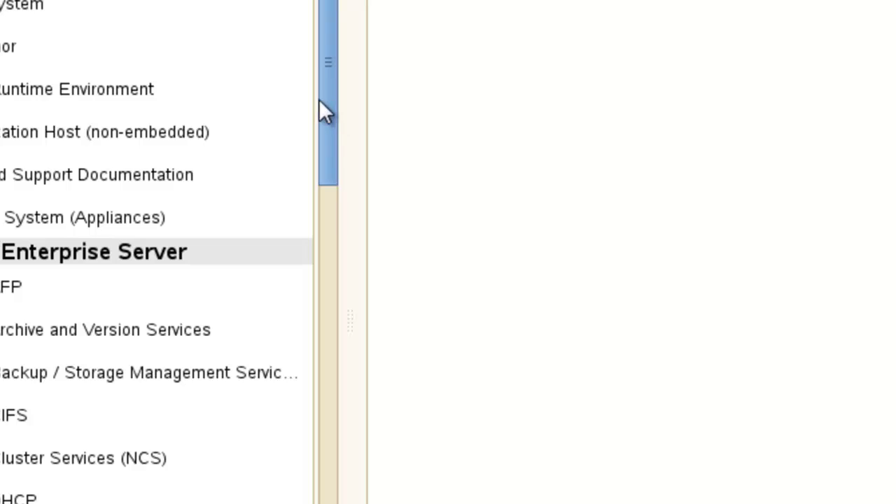
scroll(327, 139, down, 2)
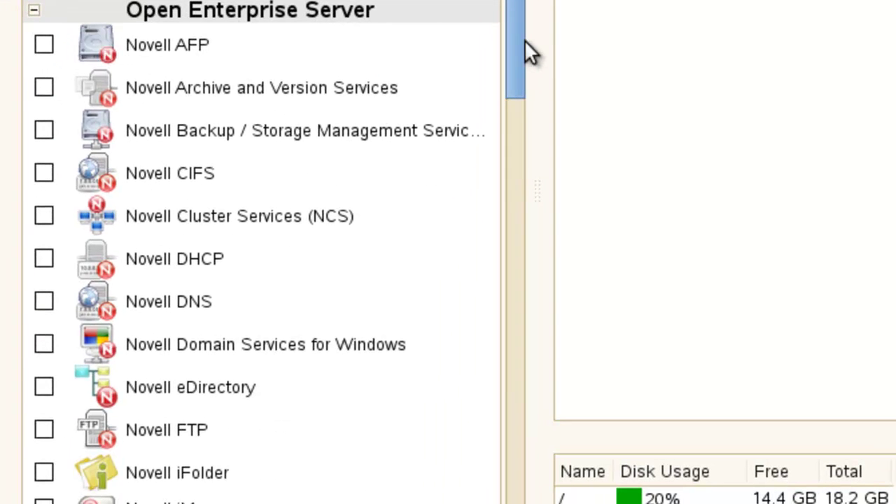
drag(518, 40, 519, 74)
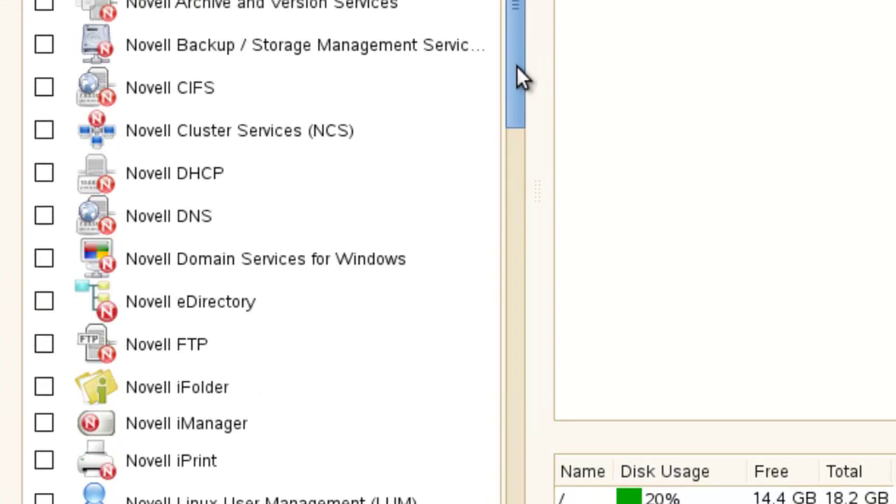
click(40, 258)
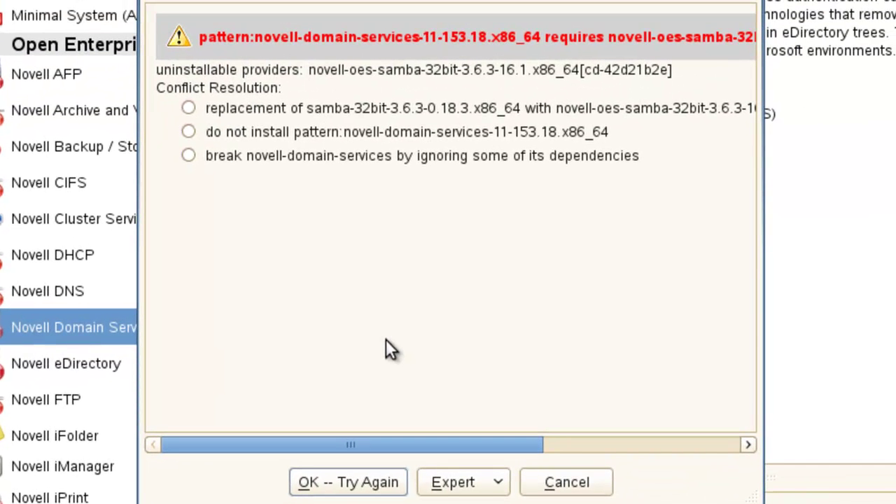
Choose replacing samba-32bit with novell-oes-samba-32bit and retry the dependency check
drag(409, 4, 527, 0)
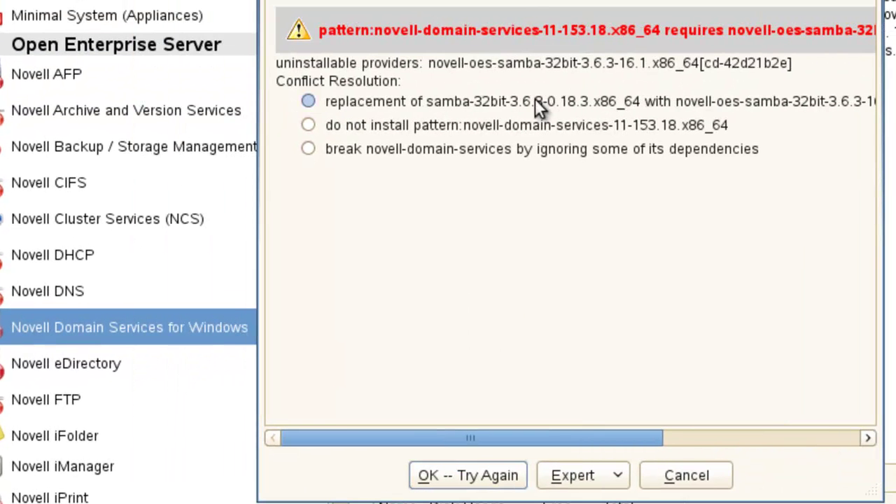
click(308, 101)
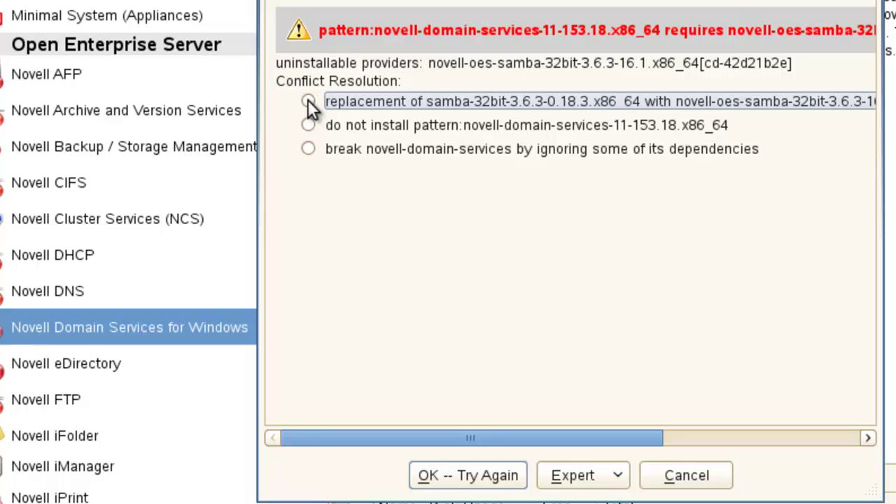
click(461, 473)
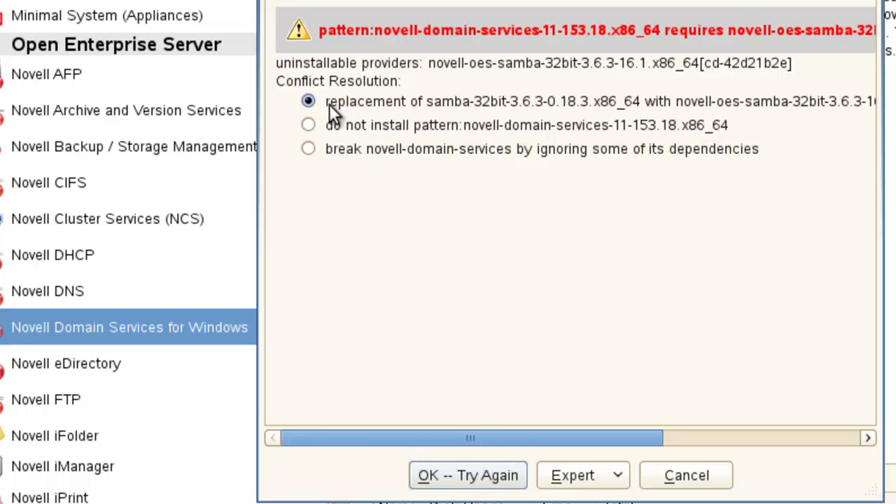
click(490, 479)
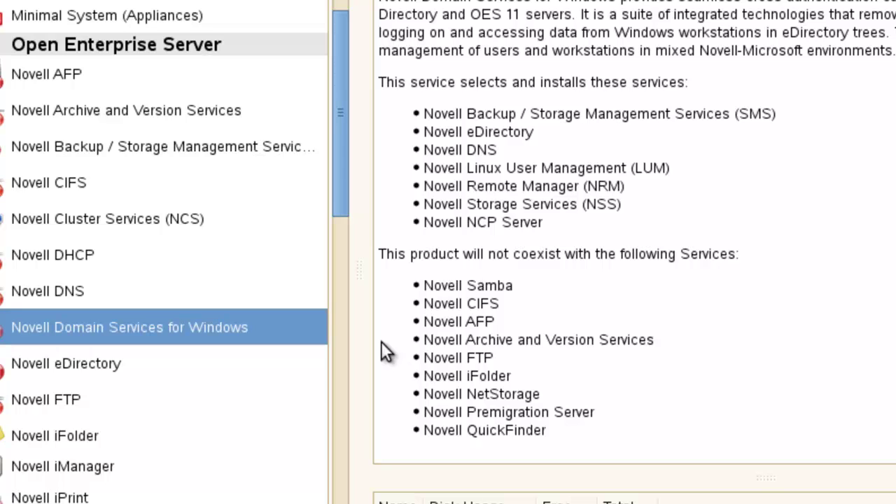
scroll(341, 186, down, 1)
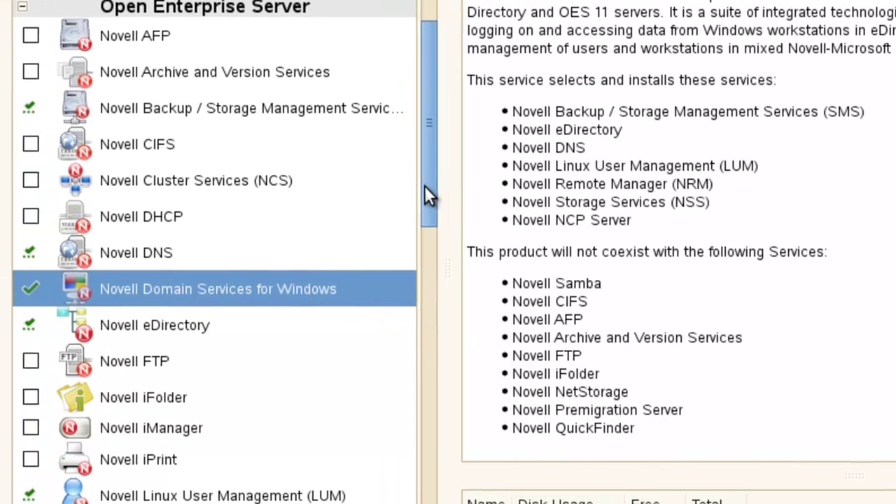
drag(429, 160, 442, 240)
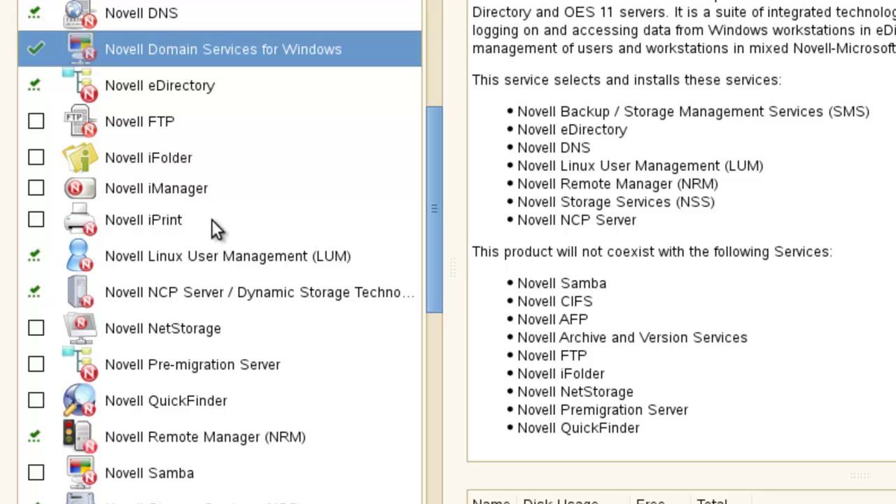
mouse_move(197, 190)
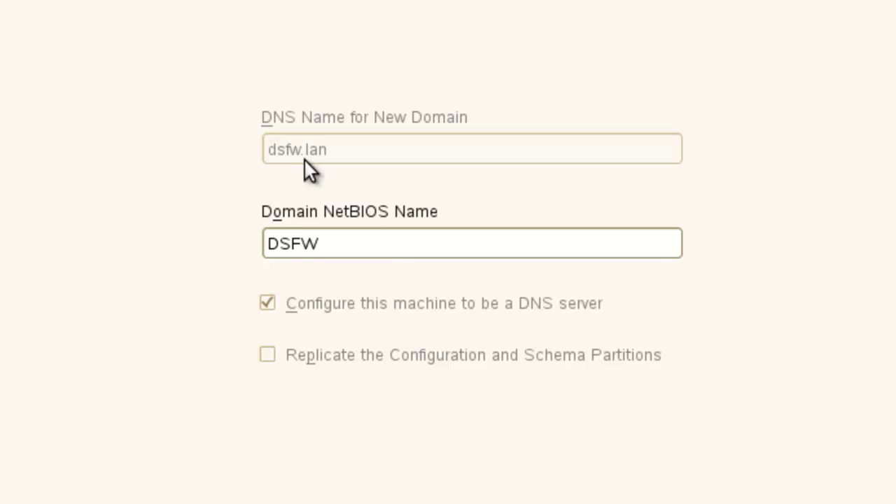
Keep domain dsfw.lan with NetBIOS name DSFW and proceed to the eDirectory tree page
click(394, 247)
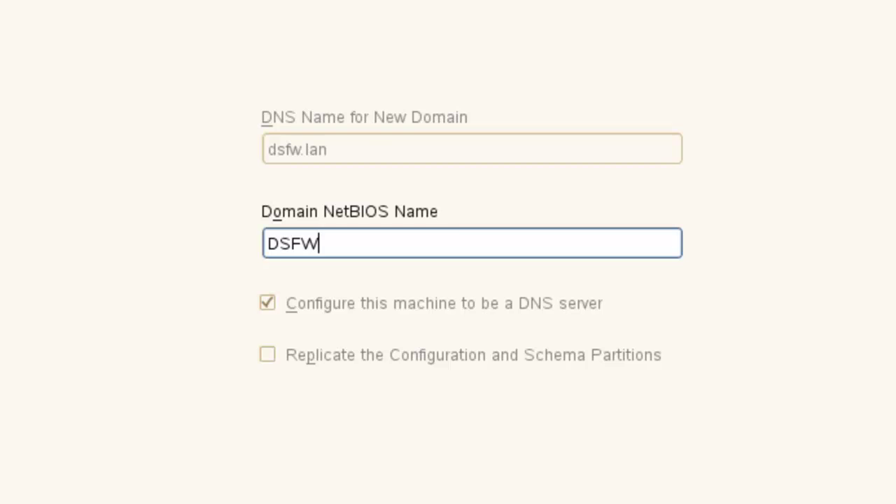
key(Tab)
key(Return)
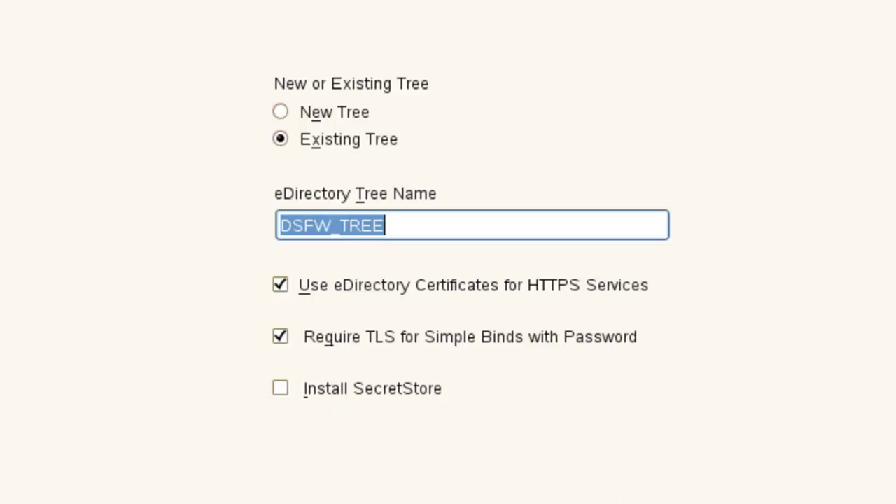
Keep existing tree DSFW_TREE, uncheck 'Require TLS for Simple Binds with Password', and continue
click(587, 339)
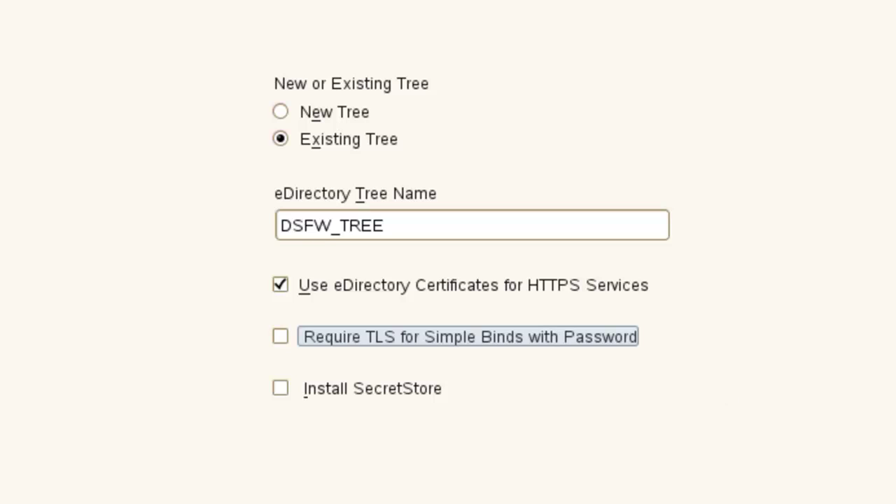
key(alt+n)
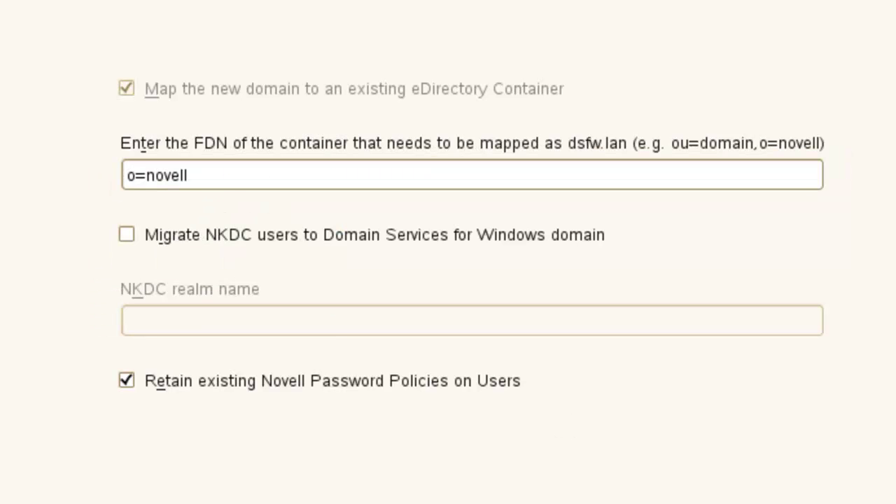
Map o=novell to dsfw.lan with 'Retain existing Novell Password Policies' unchecked, and confirm
click(654, 172)
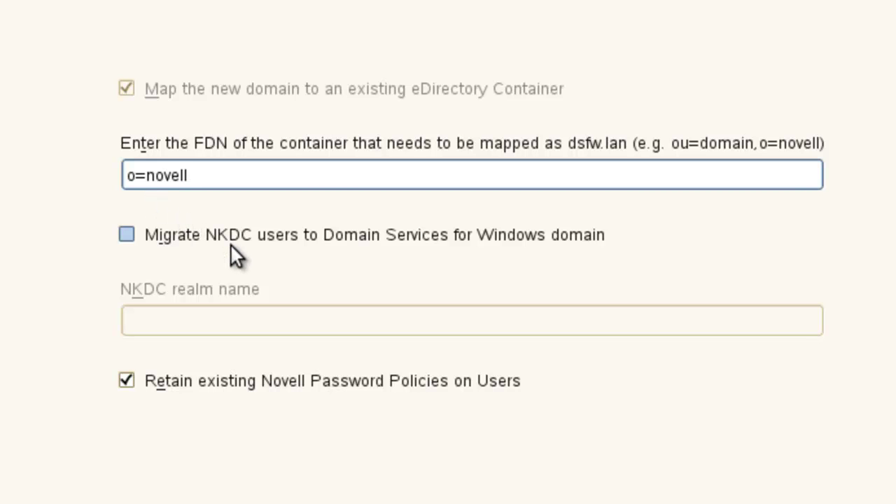
click(232, 382)
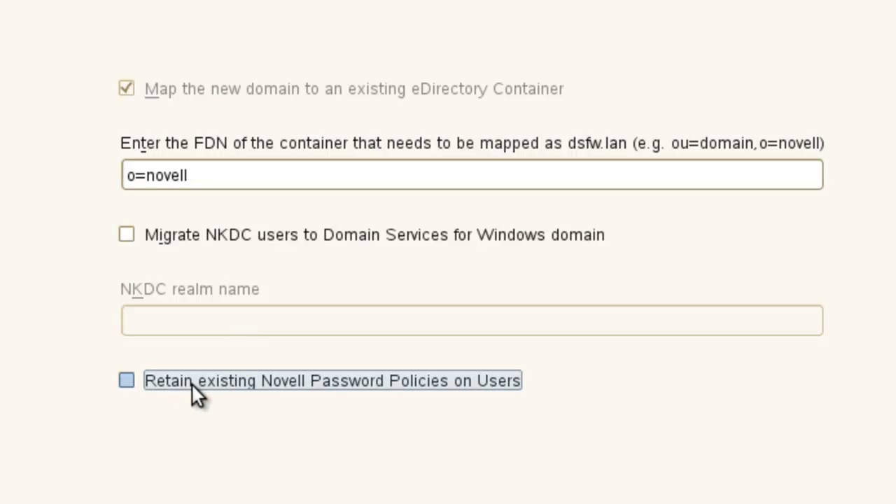
click(200, 390)
click(199, 382)
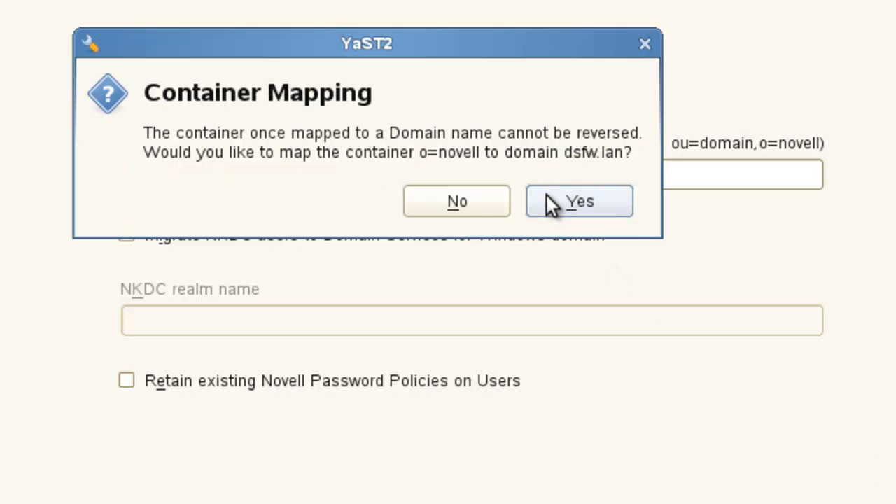
click(603, 207)
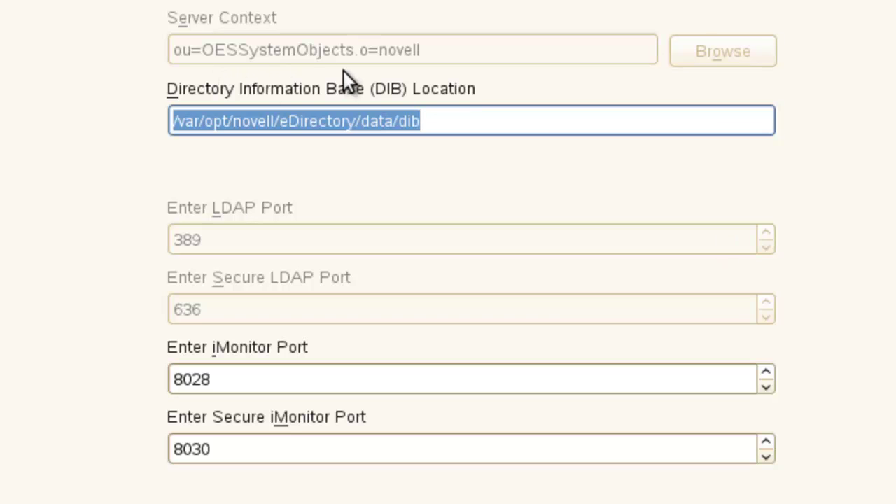
Keep the default DIB location /var/opt/novell/eDirectory/data/dib and eDirectory ports
click(615, 128)
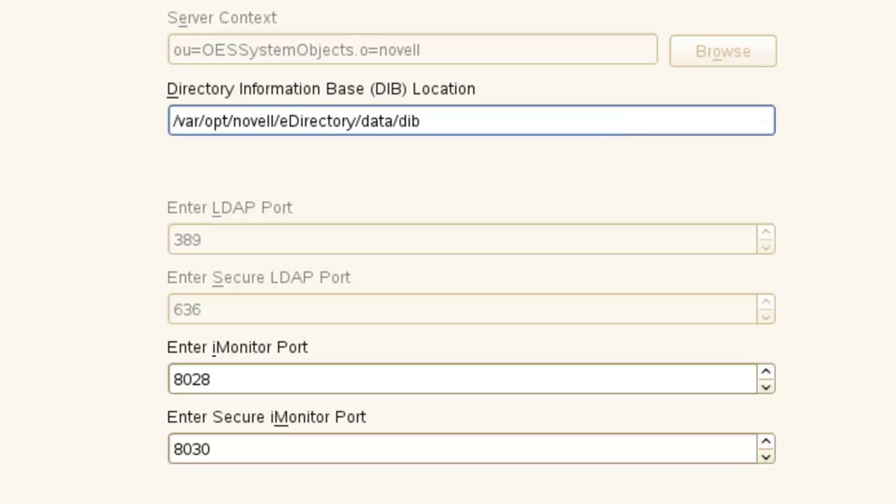
key(alt+n)
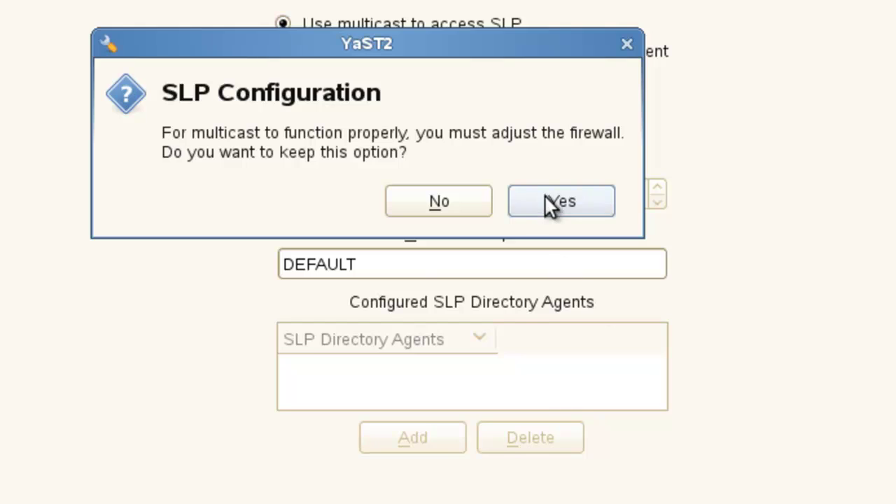
Keep multicast SLP access despite the firewall warning and select all six NMAS login methods
click(558, 196)
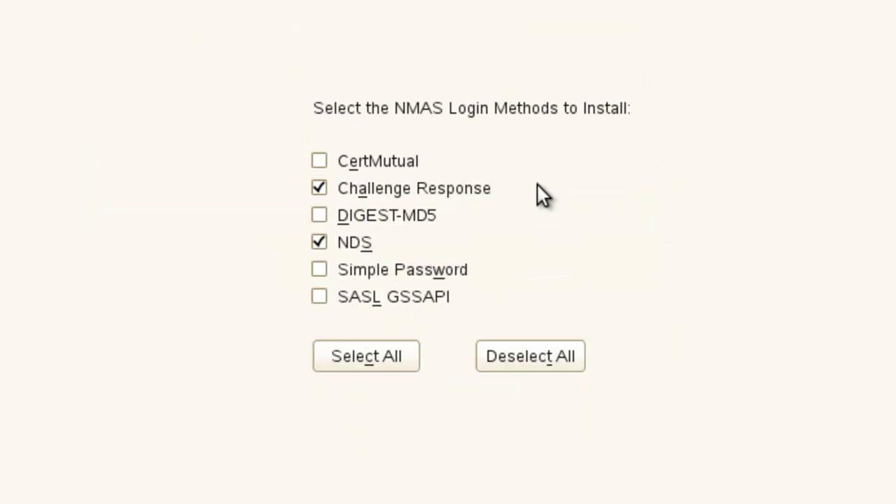
click(361, 354)
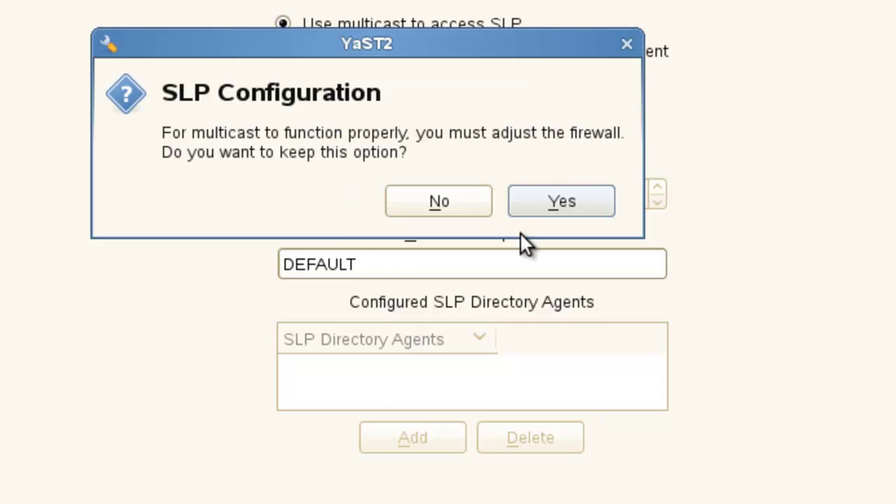
click(574, 203)
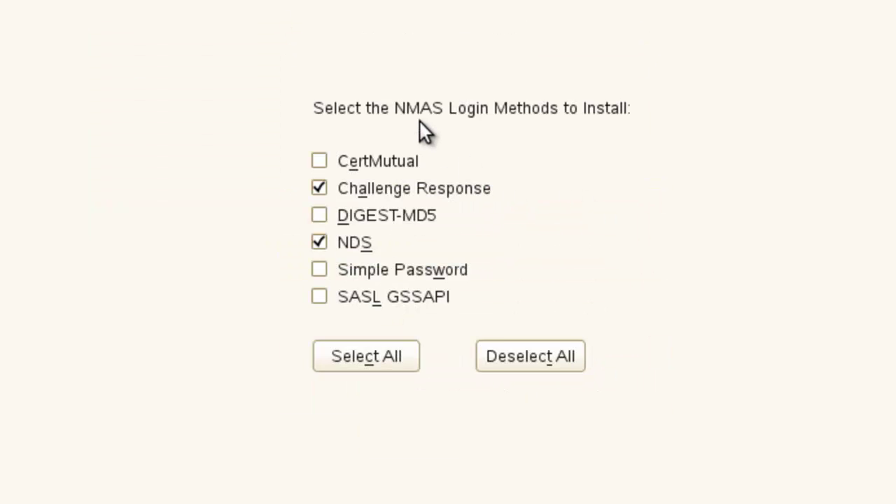
click(406, 353)
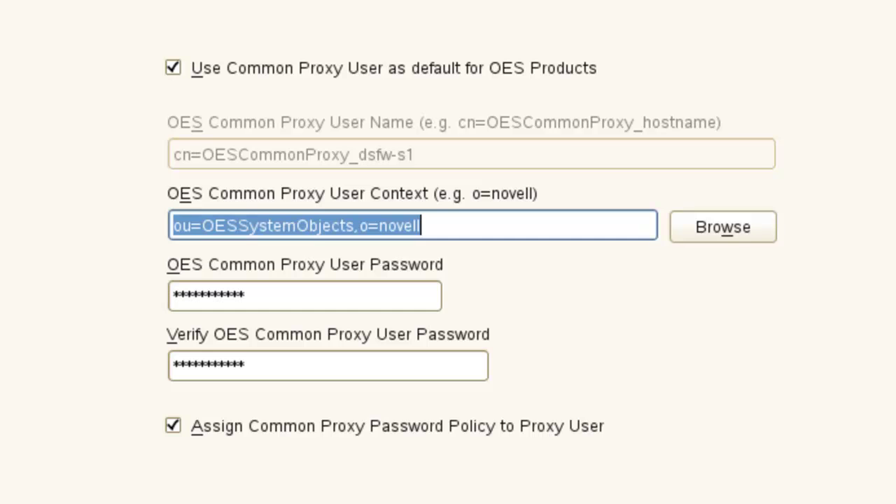
Accept the OESCommonProxy user and review the Novell DNS Services context and proxy user
key(alt+n)
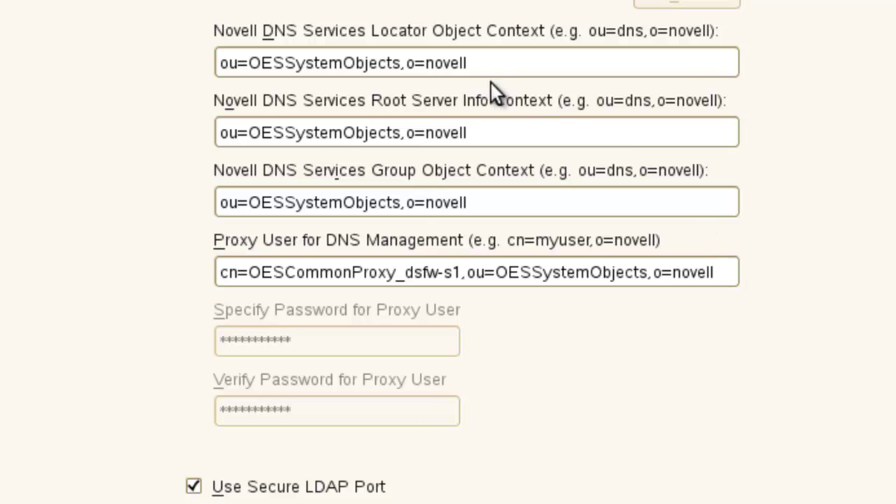
click(482, 62)
click(592, 272)
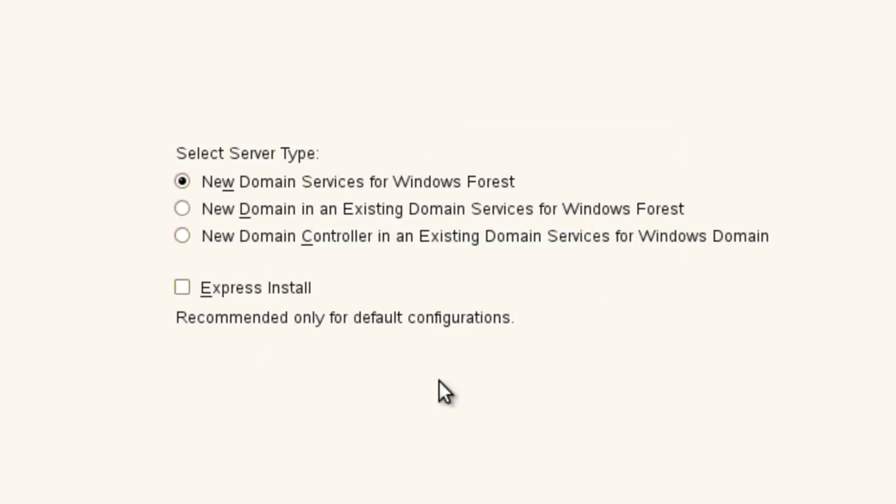
Enable Express Install for the new DSfW forest and dismiss the YaST2 warning
click(215, 286)
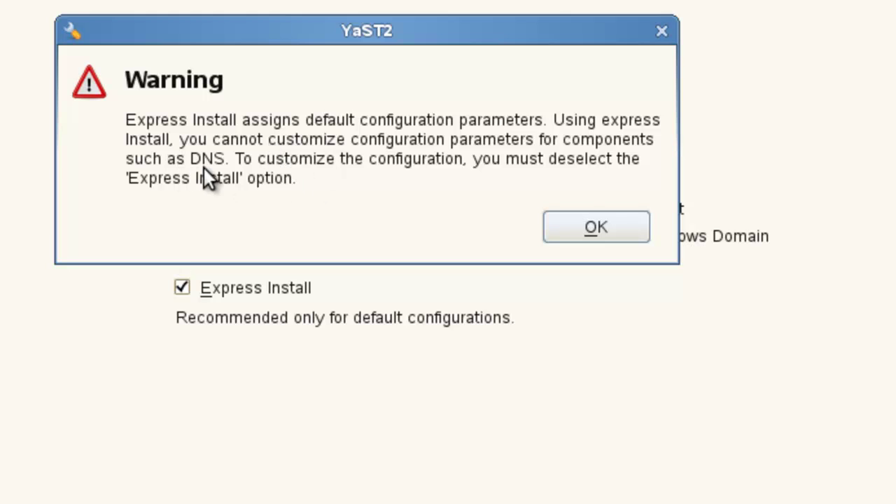
click(588, 225)
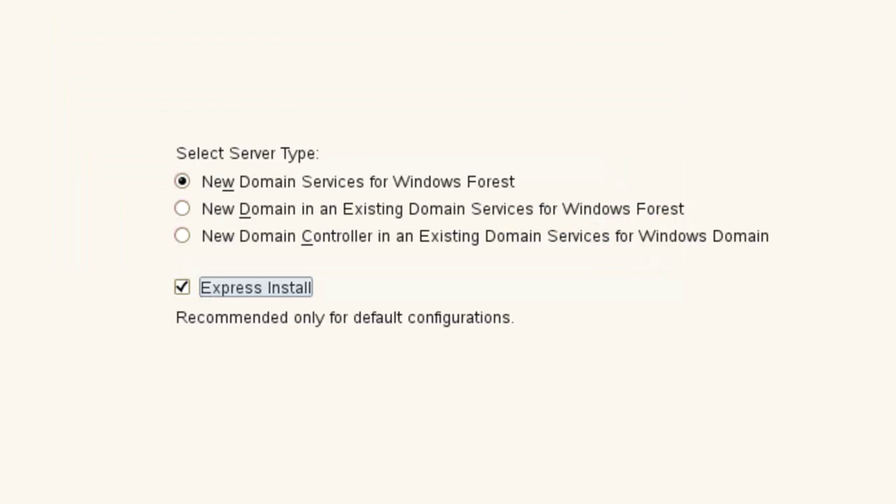
key(alt+n)
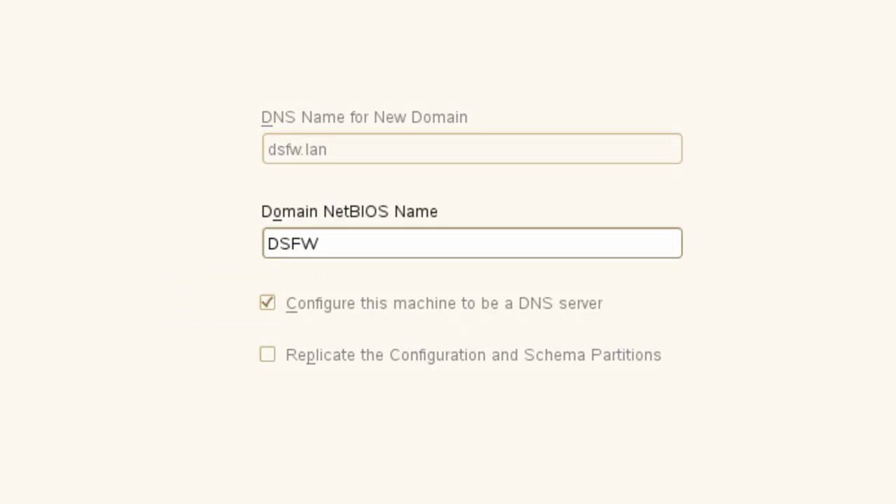
Accept dsfw.lan naming, joining DSFW_TREE, tree administrator credentials and domain admin details
key(alt+n)
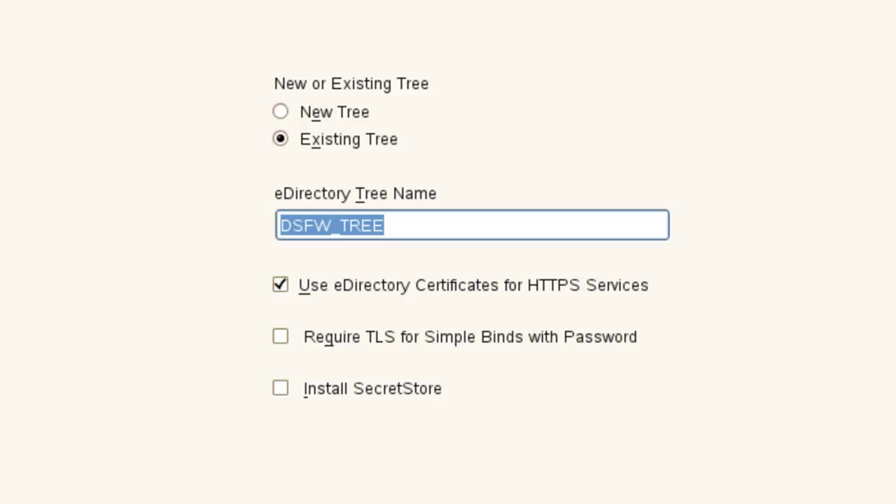
key(alt+n)
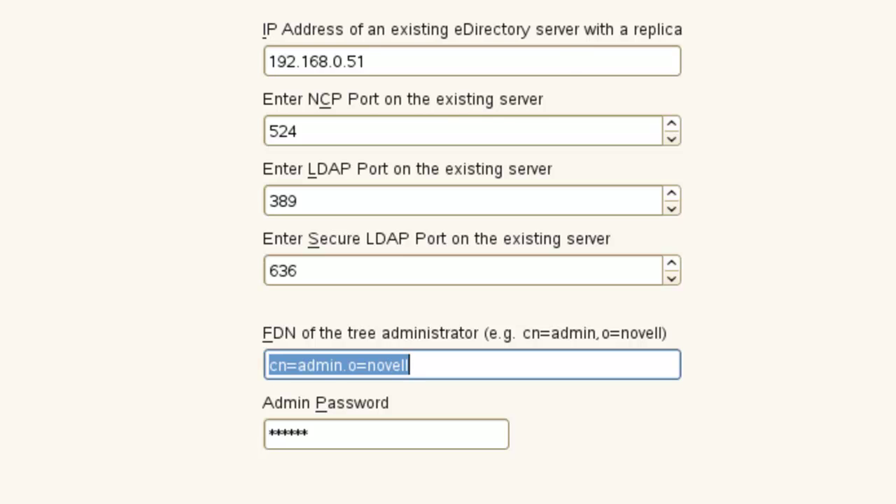
key(alt+n)
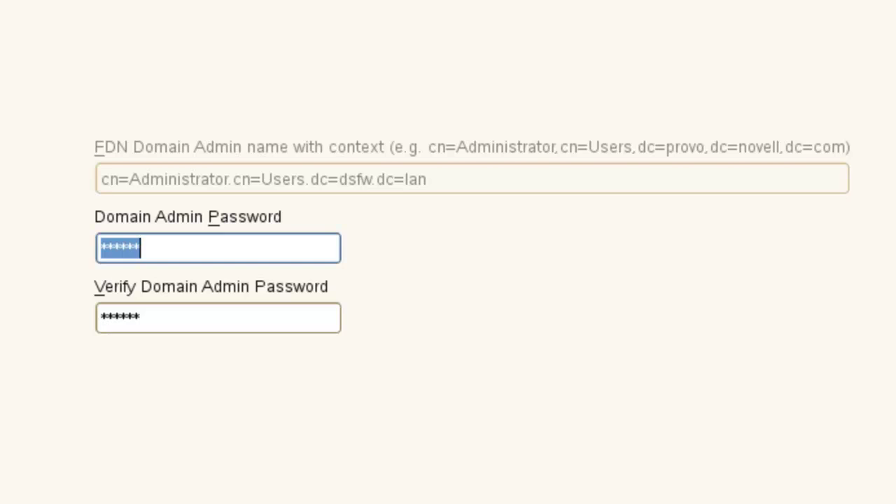
key(alt+n)
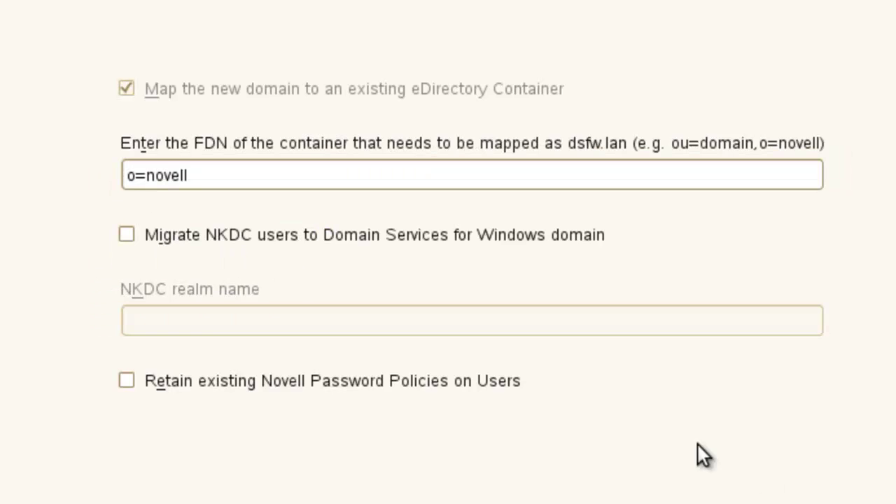
Retain existing Novell password policies on users and proceed to map o=novell to dsfw.lan
click(448, 381)
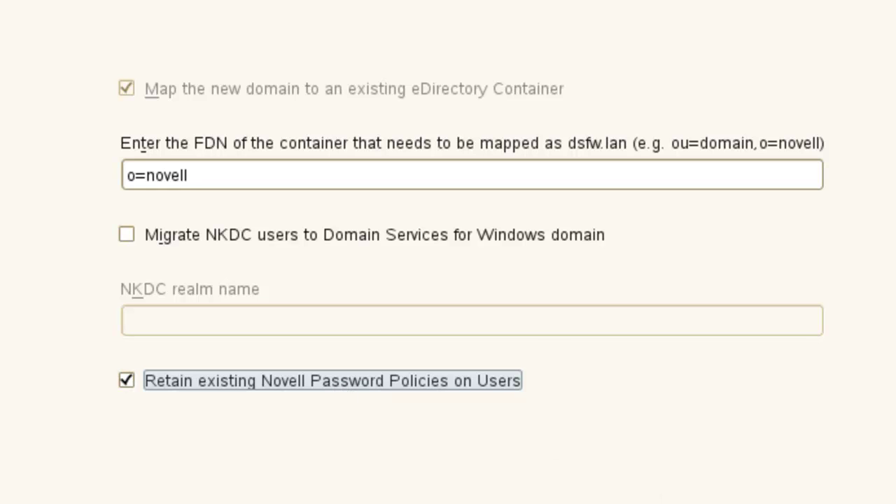
key(Tab)
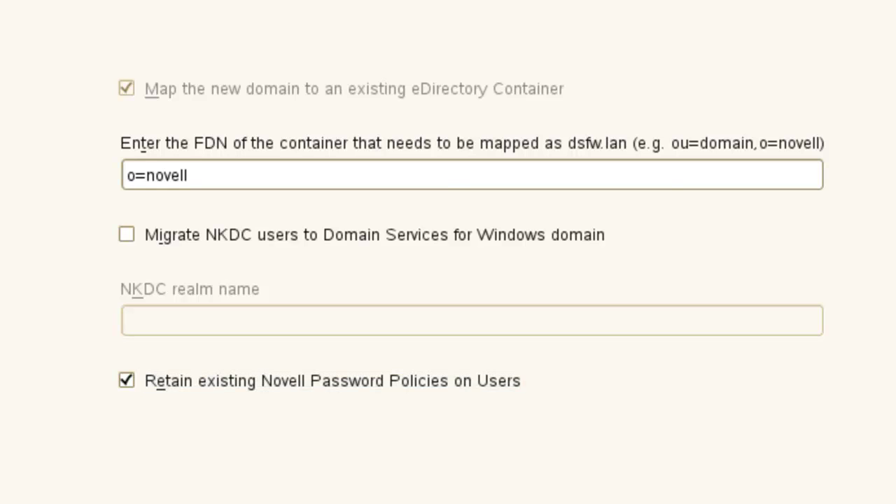
key(Return)
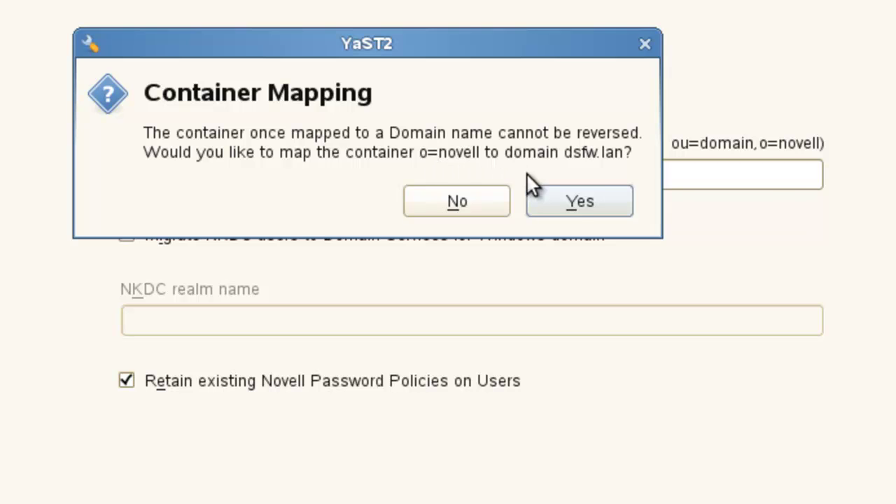
Approve mapping o=novell to dsfw.lan and acknowledge the Universal Password Policy notice
click(569, 200)
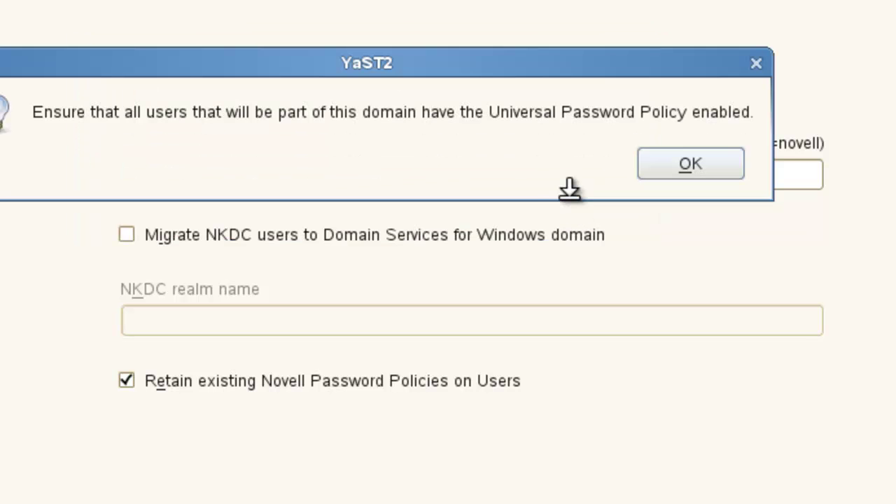
click(687, 161)
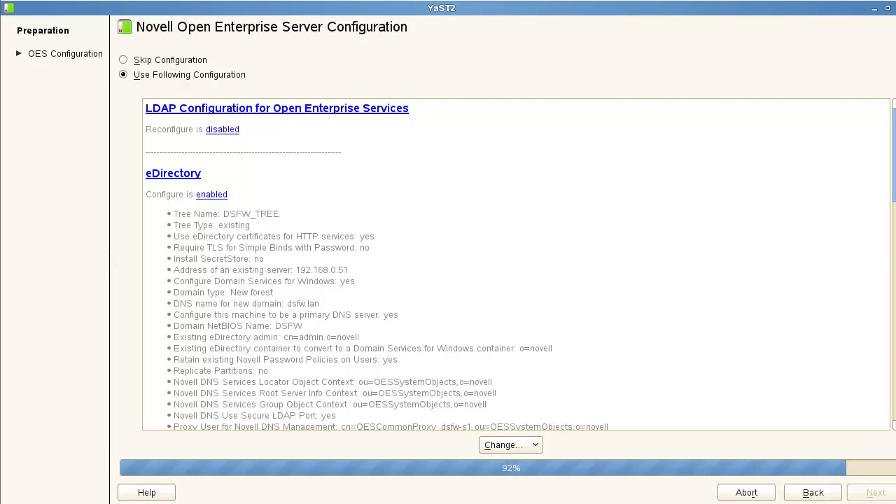
scroll(516, 273, down, 10)
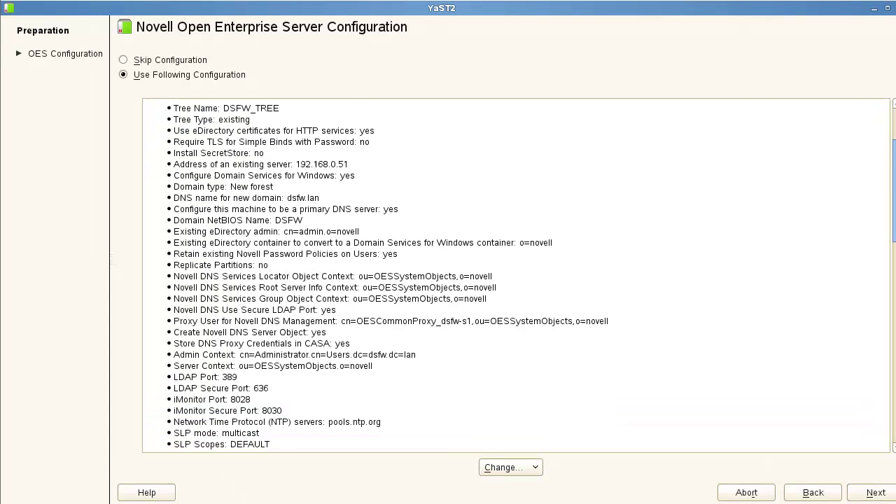
scroll(413, 306, down, 7)
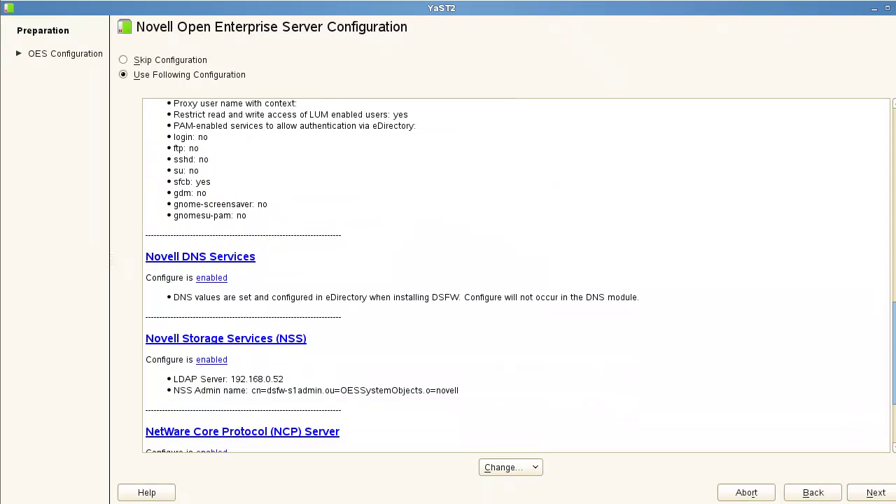
click(238, 257)
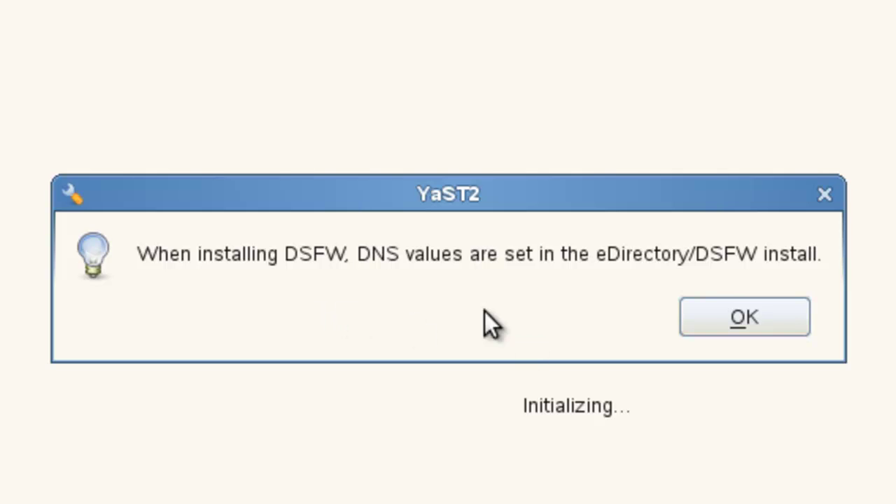
click(732, 317)
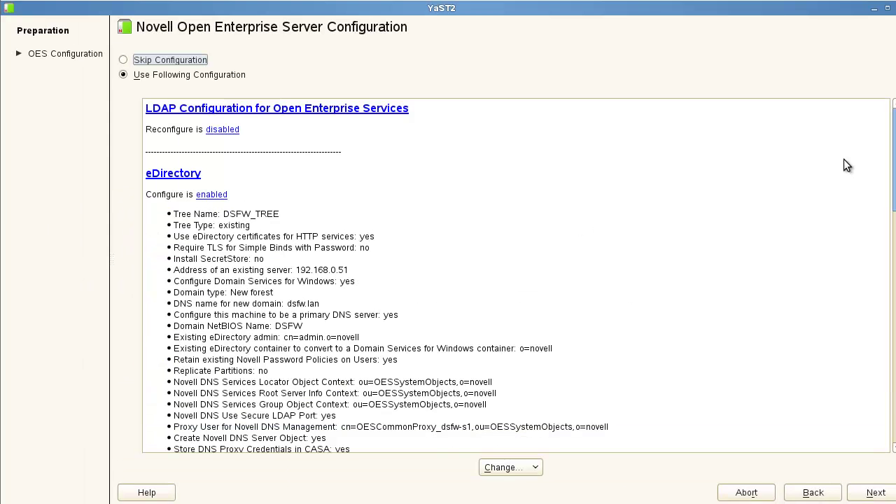
drag(893, 139, 888, 246)
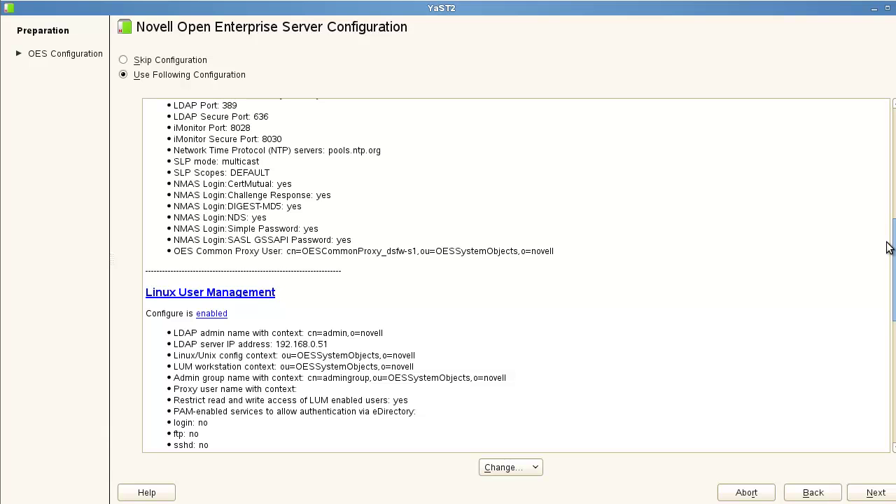
drag(888, 247, 893, 156)
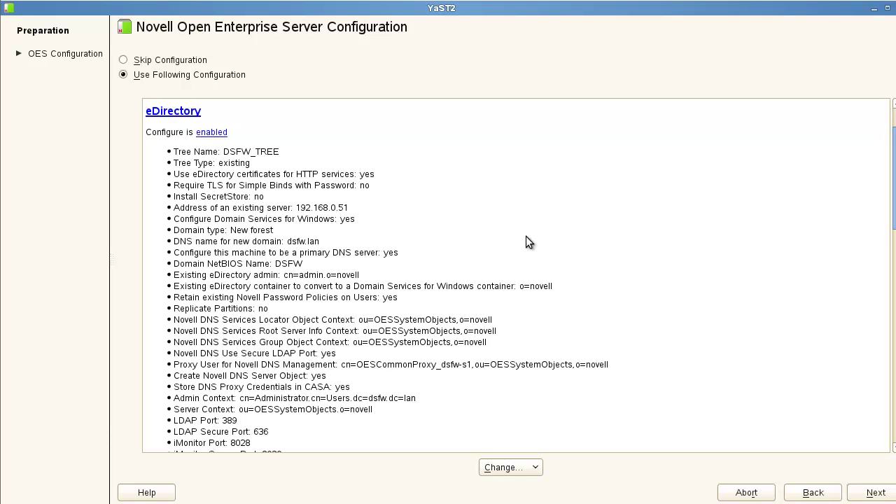
scroll(518, 276, down, 1)
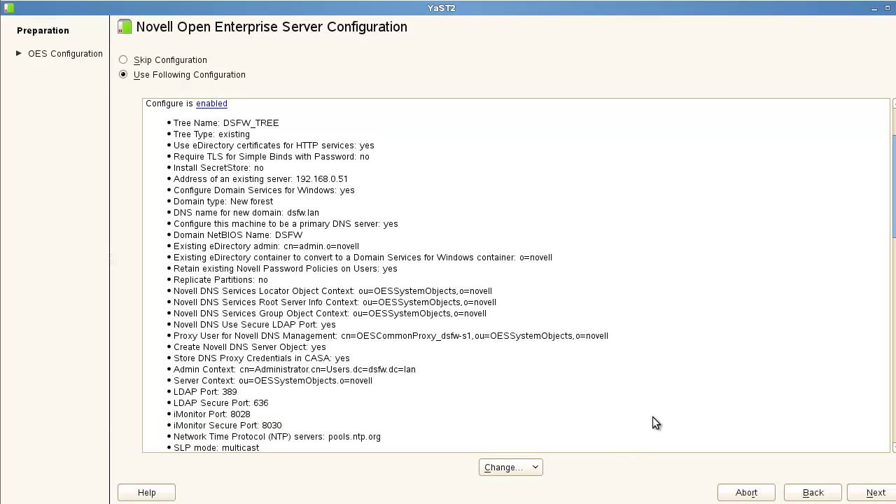
scroll(876, 329, down, 2)
scroll(895, 371, down, 18)
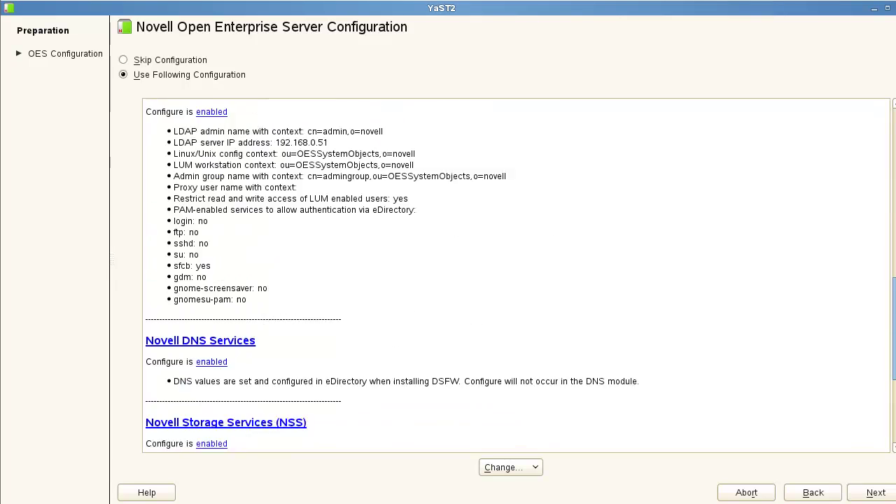
scroll(895, 371, down, 3)
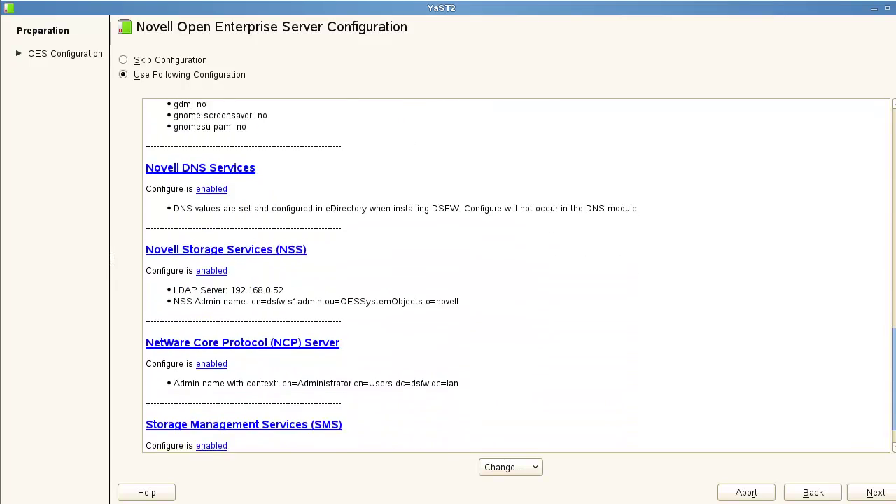
drag(895, 379, 882, 160)
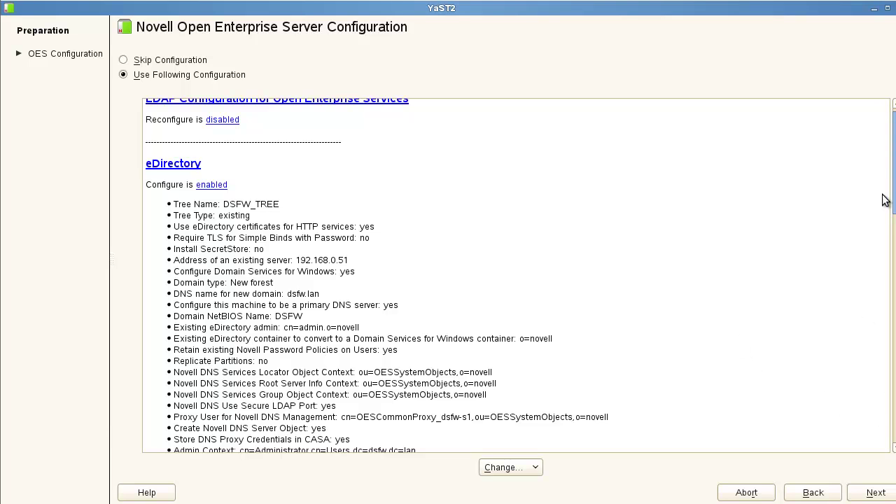
scroll(883, 196, up, 1)
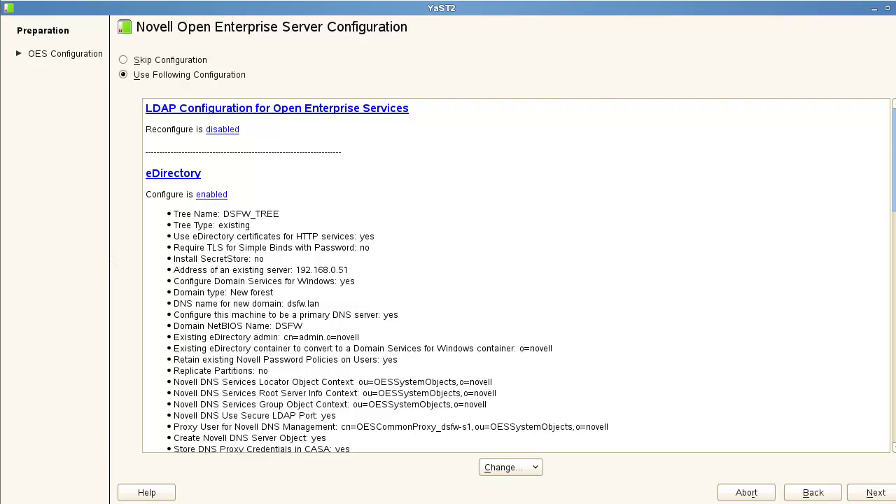
scroll(517, 276, down, 5)
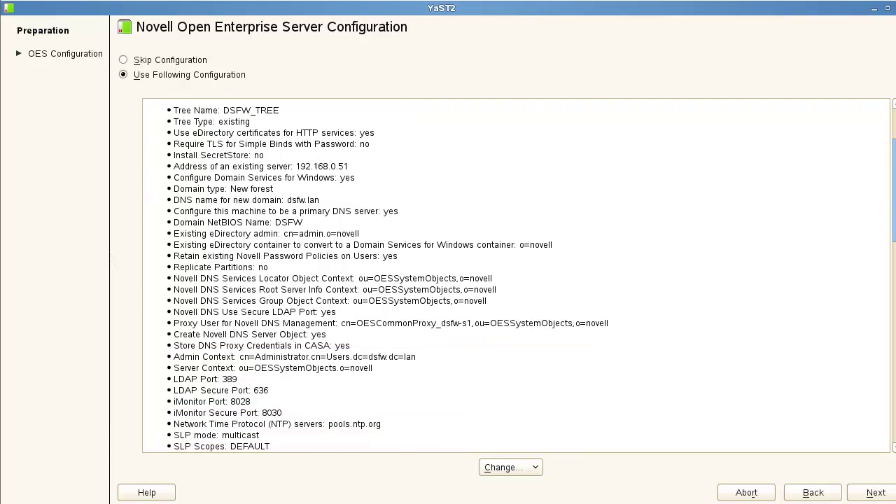
scroll(516, 276, up, 5)
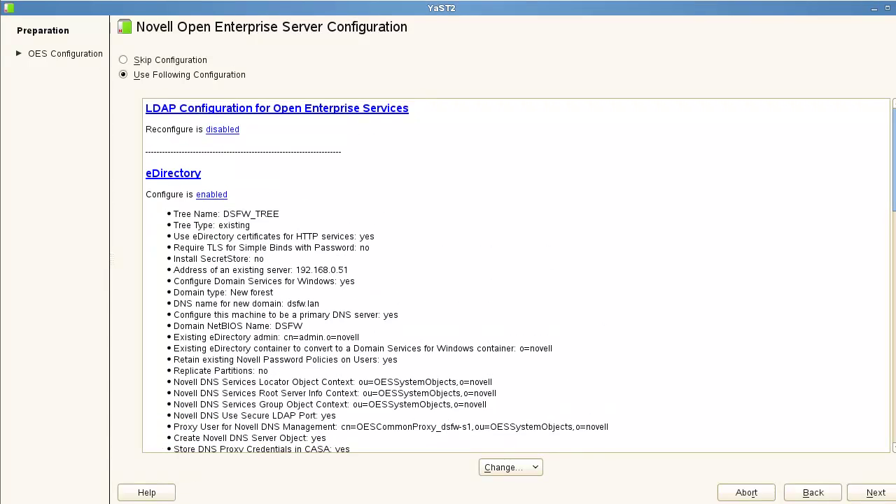
scroll(517, 276, down, 4)
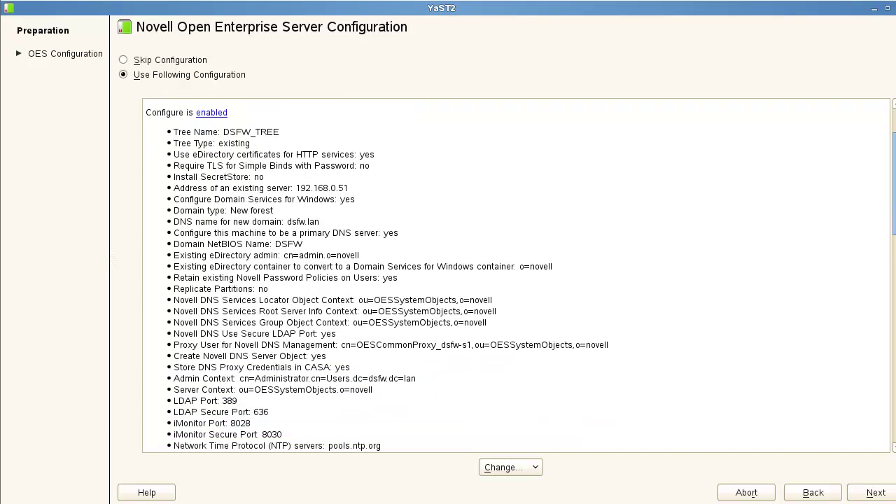
scroll(517, 276, down, 2)
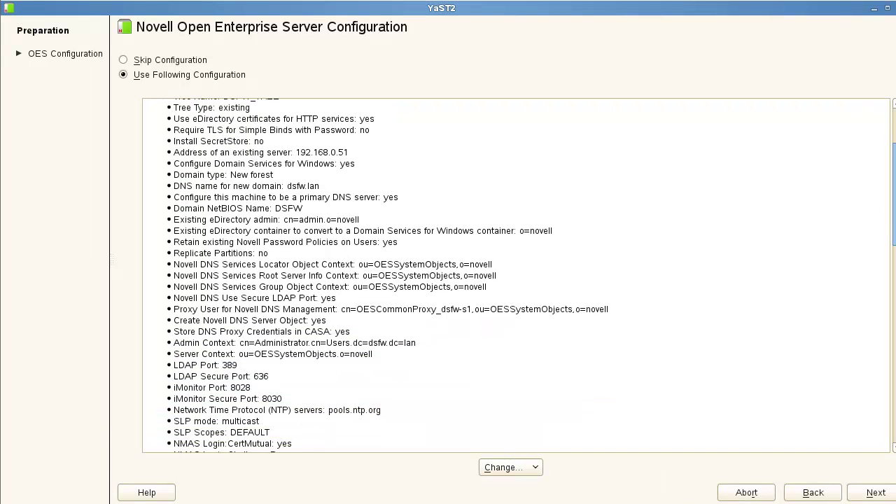
scroll(517, 276, up, 6)
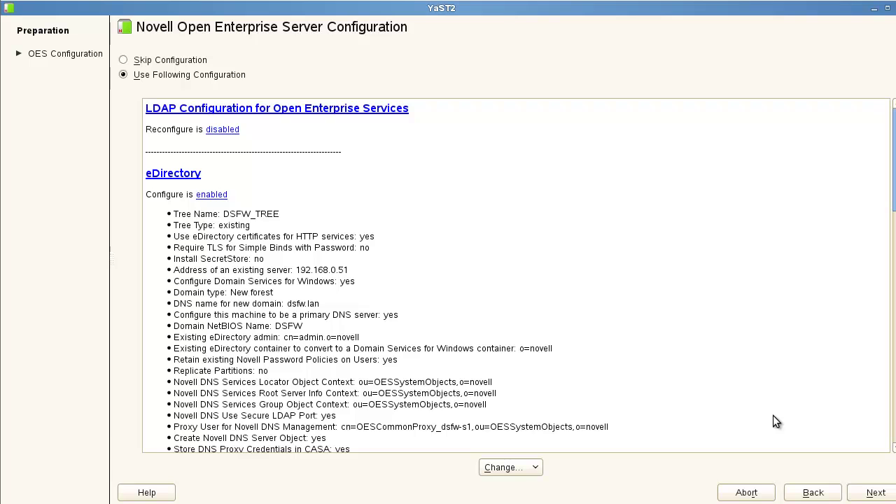